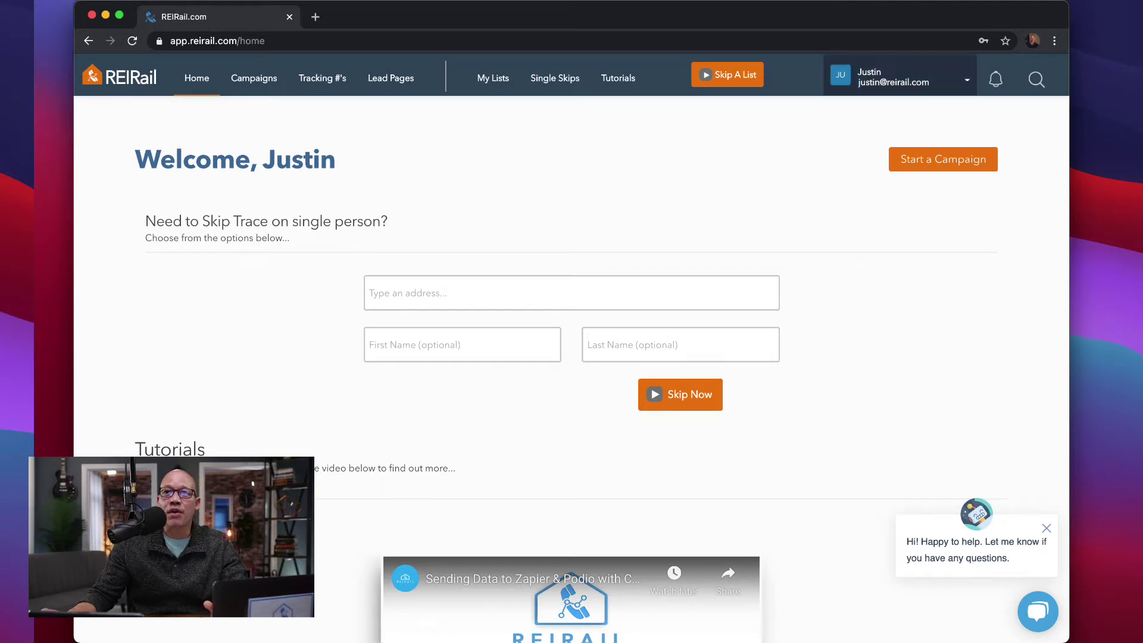
# Copy the Zapier API key from REIRail's account Integrations settings
pyautogui.click(900, 76)
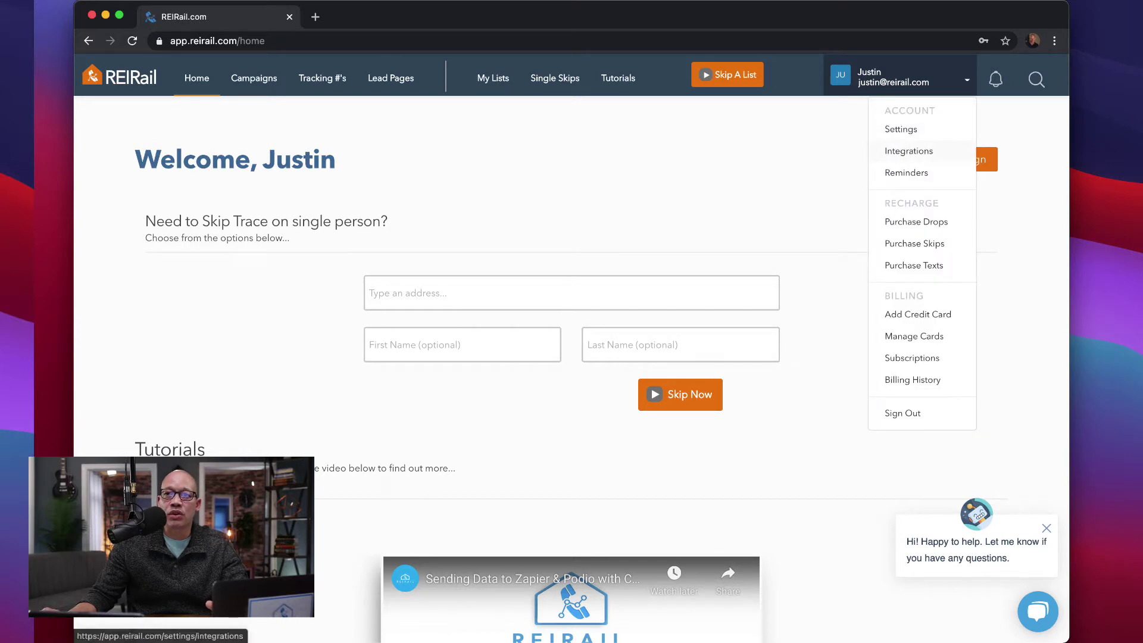
pyautogui.click(908, 150)
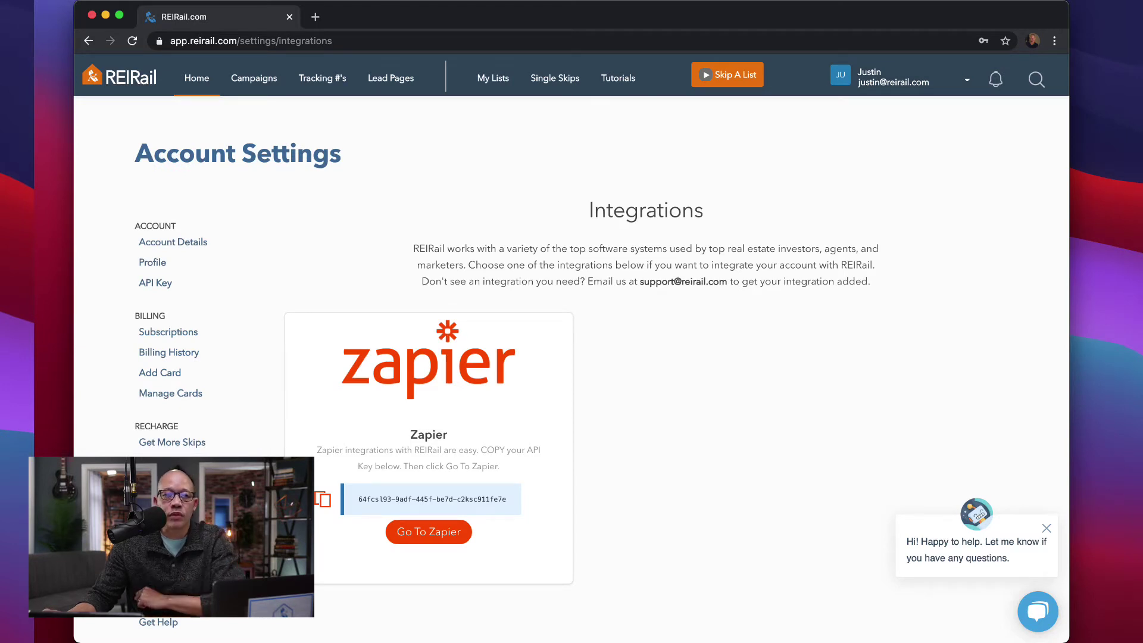
pyautogui.click(322, 499)
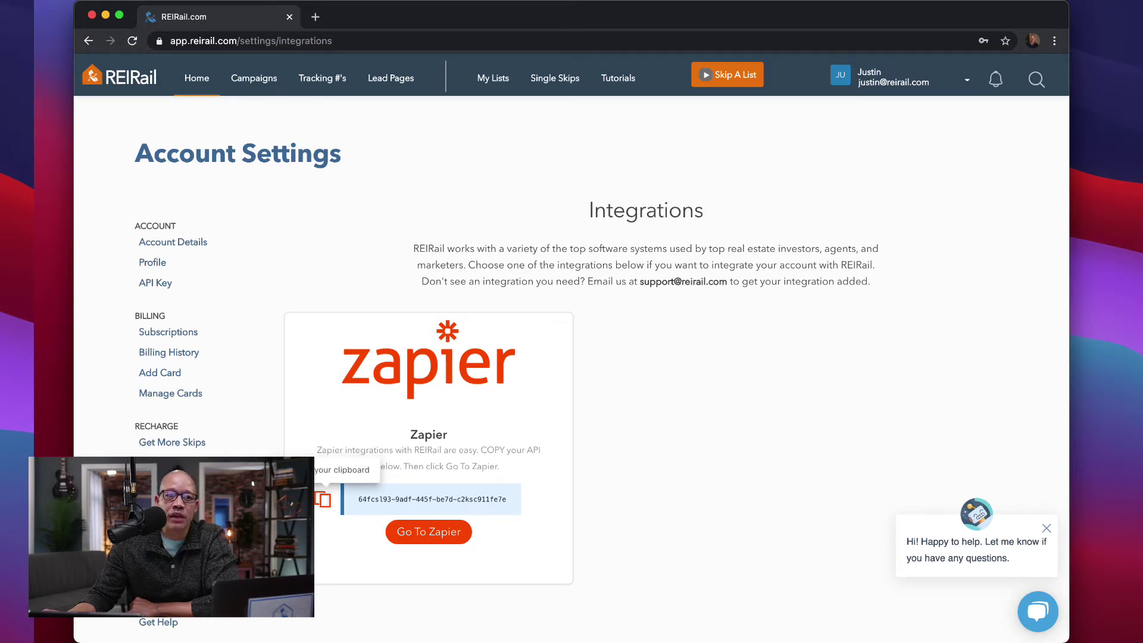
pyautogui.click(322, 499)
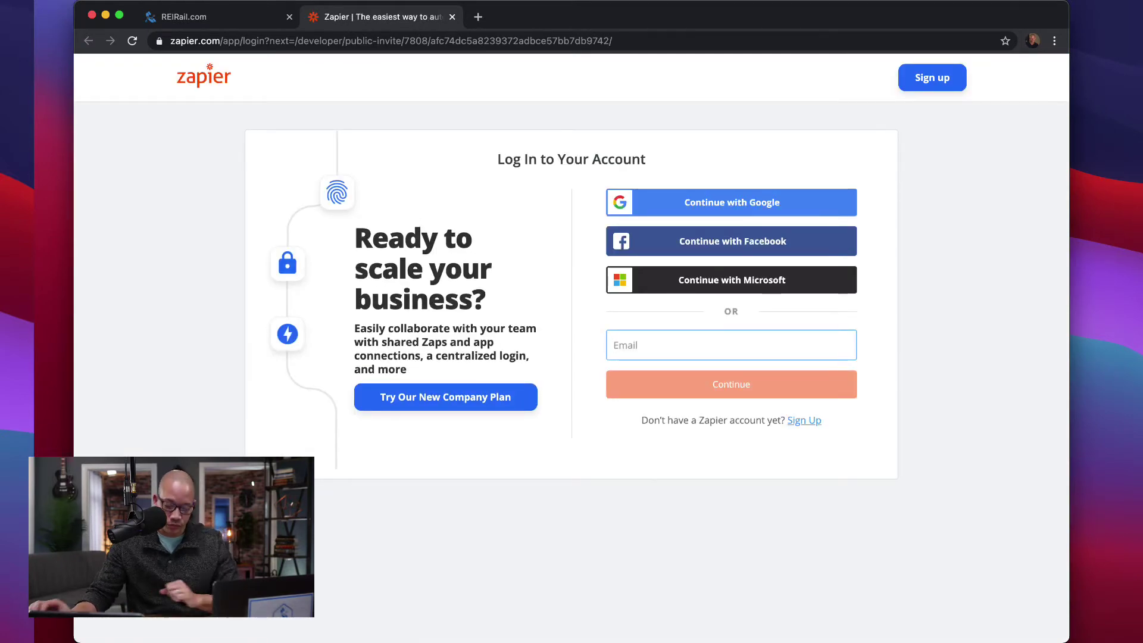
# Log in to Zapier with the saved account e-mail and the account password
pyautogui.write('justin@')
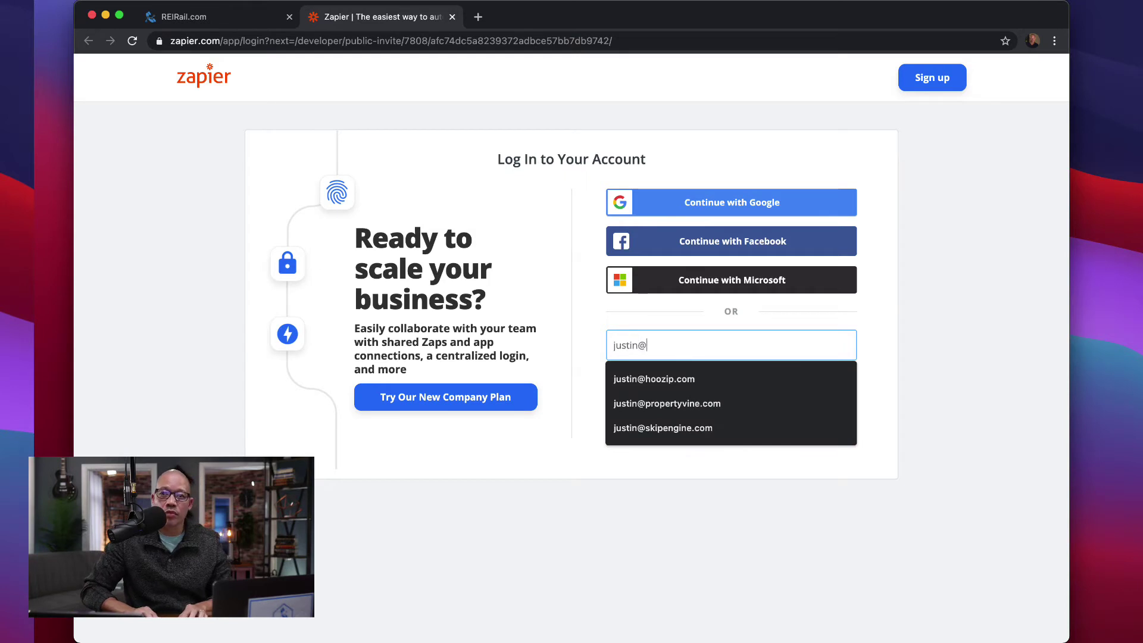
pyautogui.press('Down')
pyautogui.press('Down')
pyautogui.press('Up')
pyautogui.press('Return')
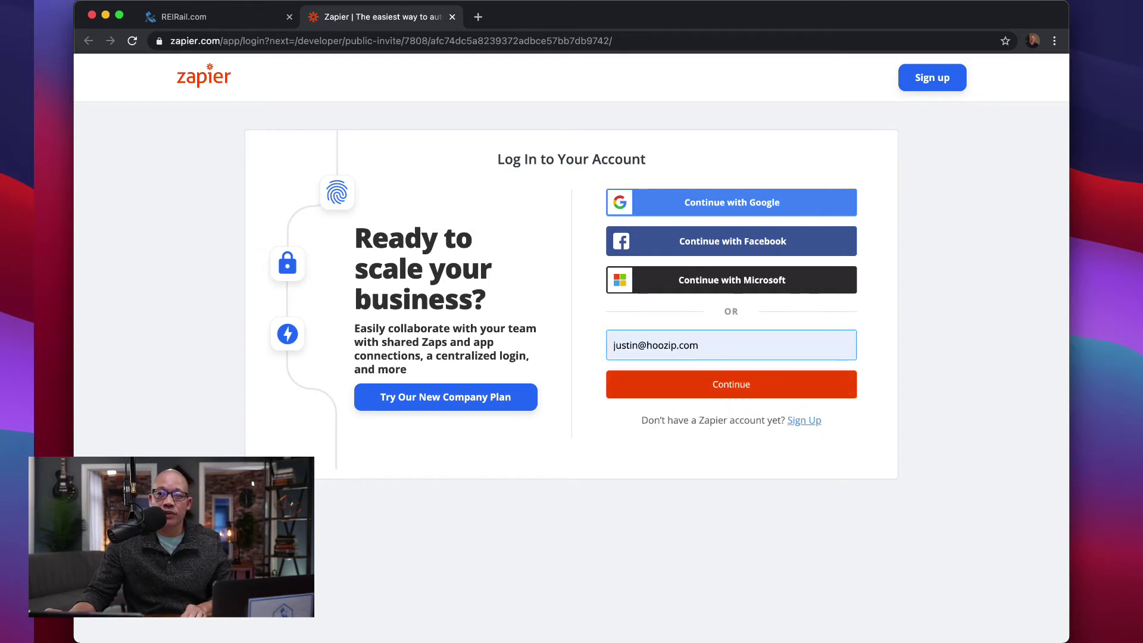
pyautogui.press('Return')
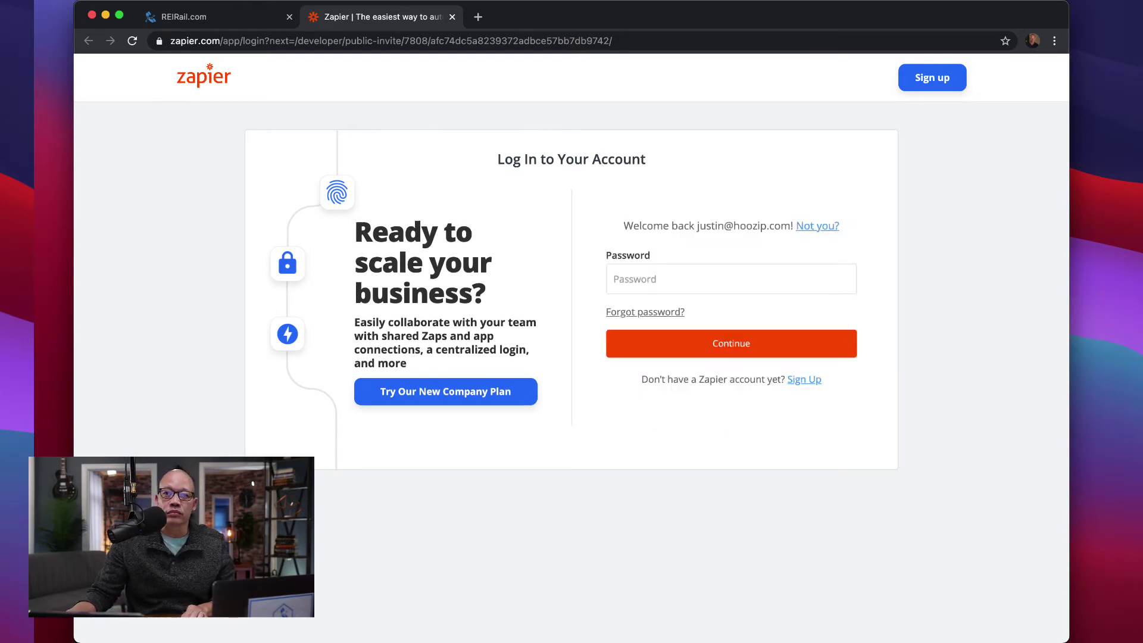
pyautogui.write('****')
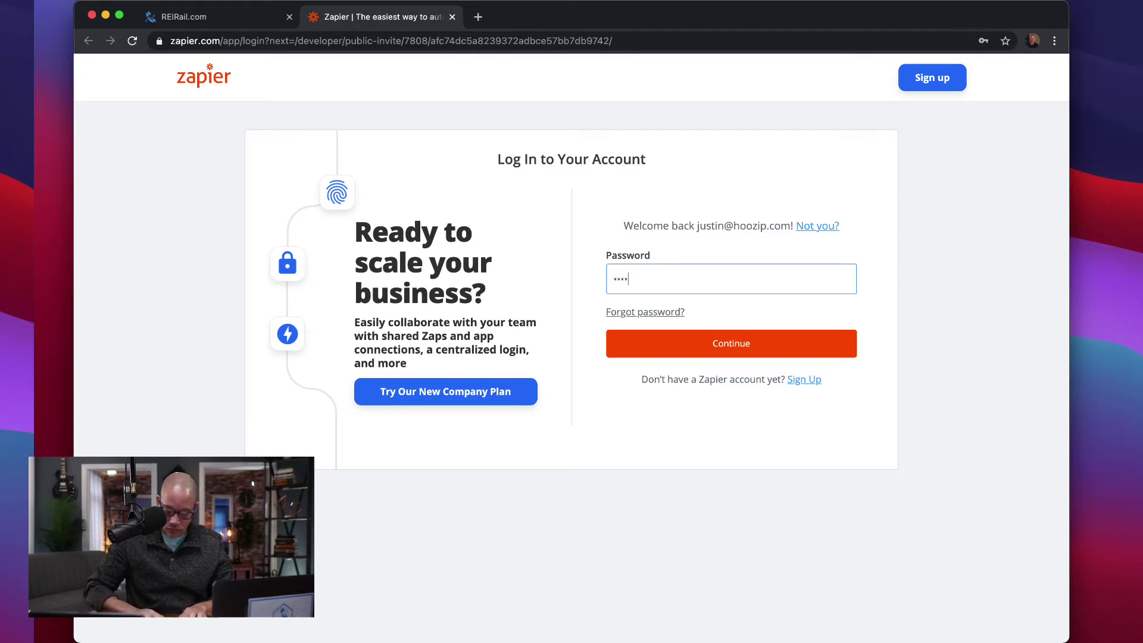
pyautogui.write('*******')
pyautogui.press('Return')
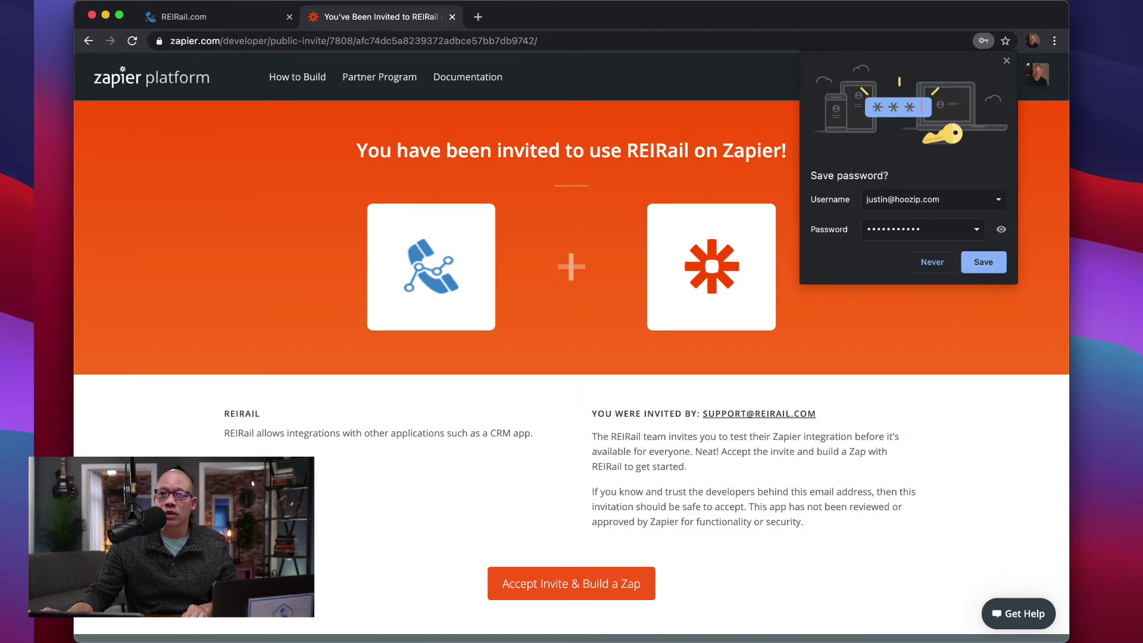
# Accept the REIRail invite, start a new zap, and pick REIRail as the trigger app
pyautogui.click(933, 262)
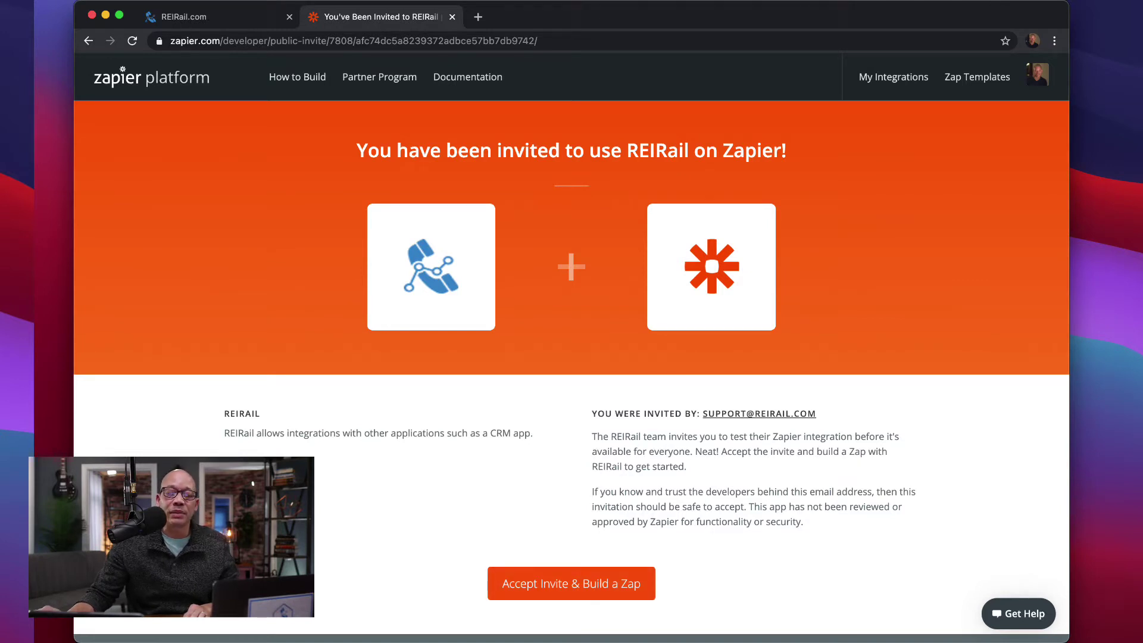
pyautogui.click(571, 584)
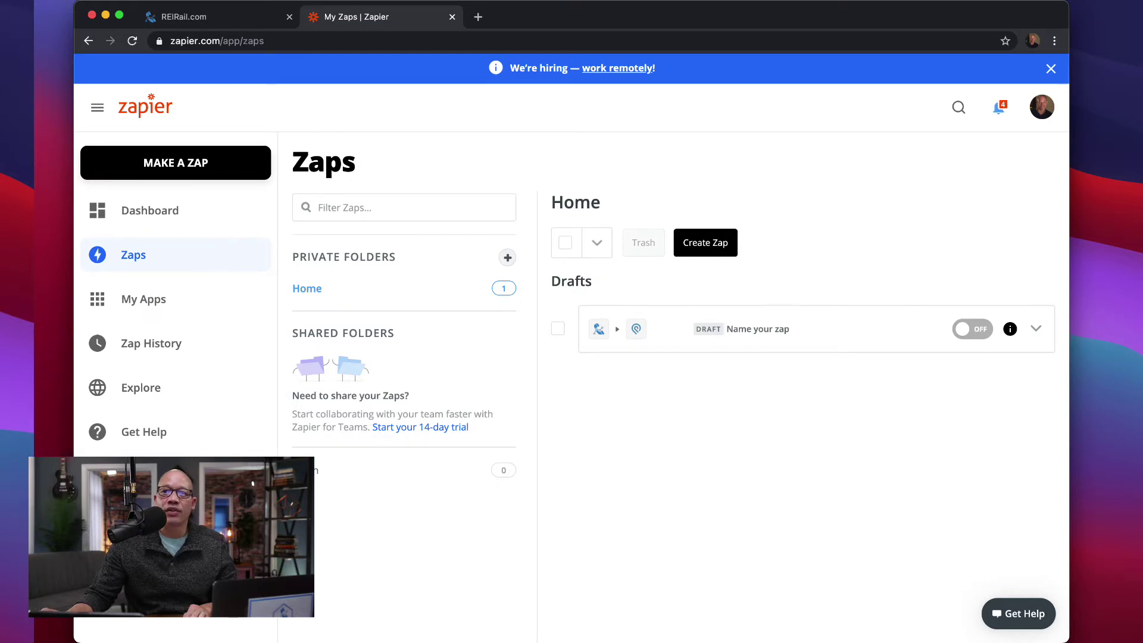
pyautogui.click(176, 163)
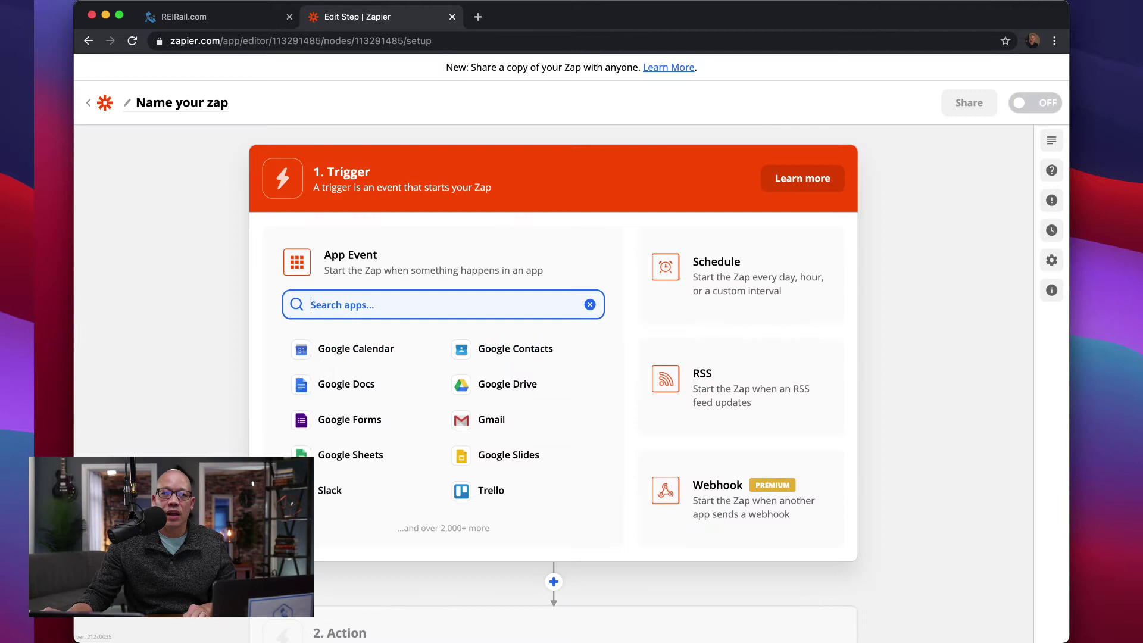
pyautogui.write('REIRail')
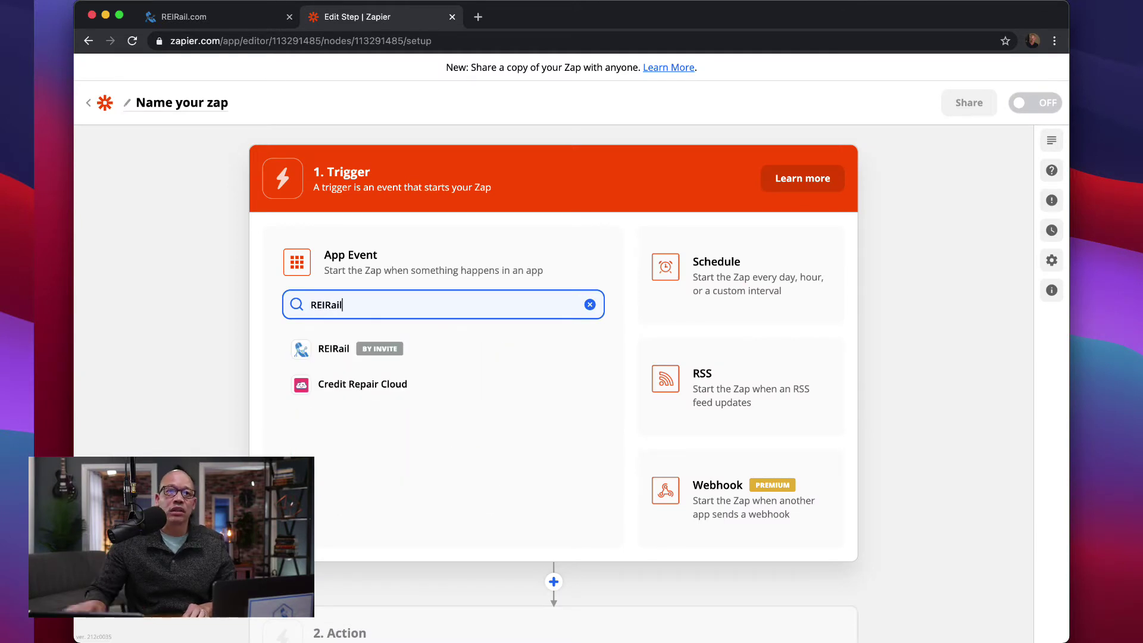
pyautogui.press('Down')
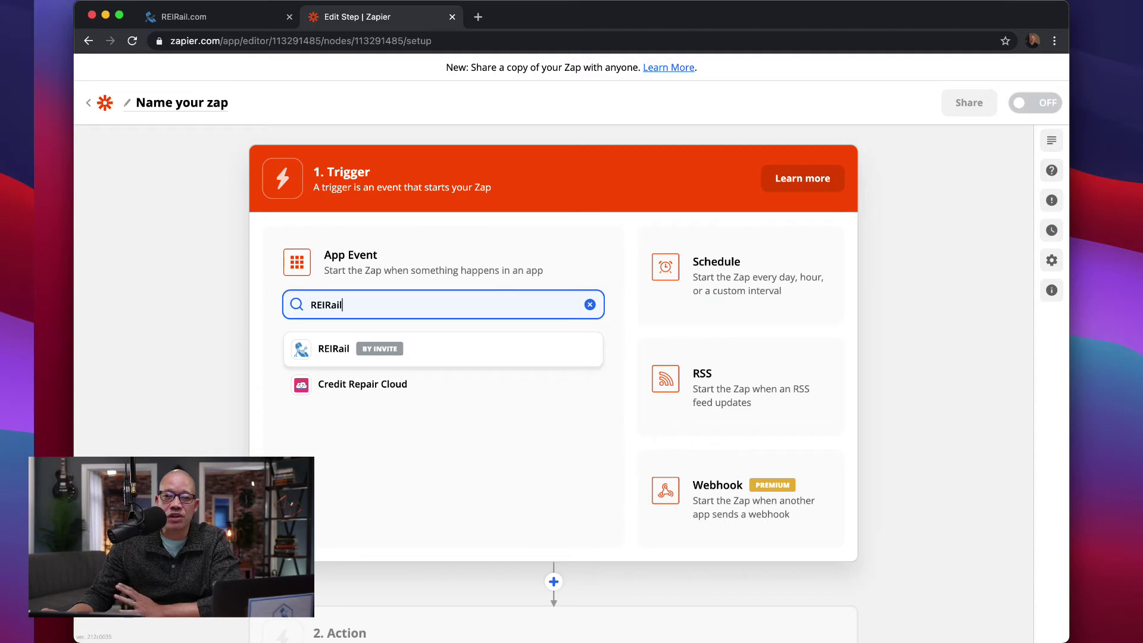
pyautogui.press('Return')
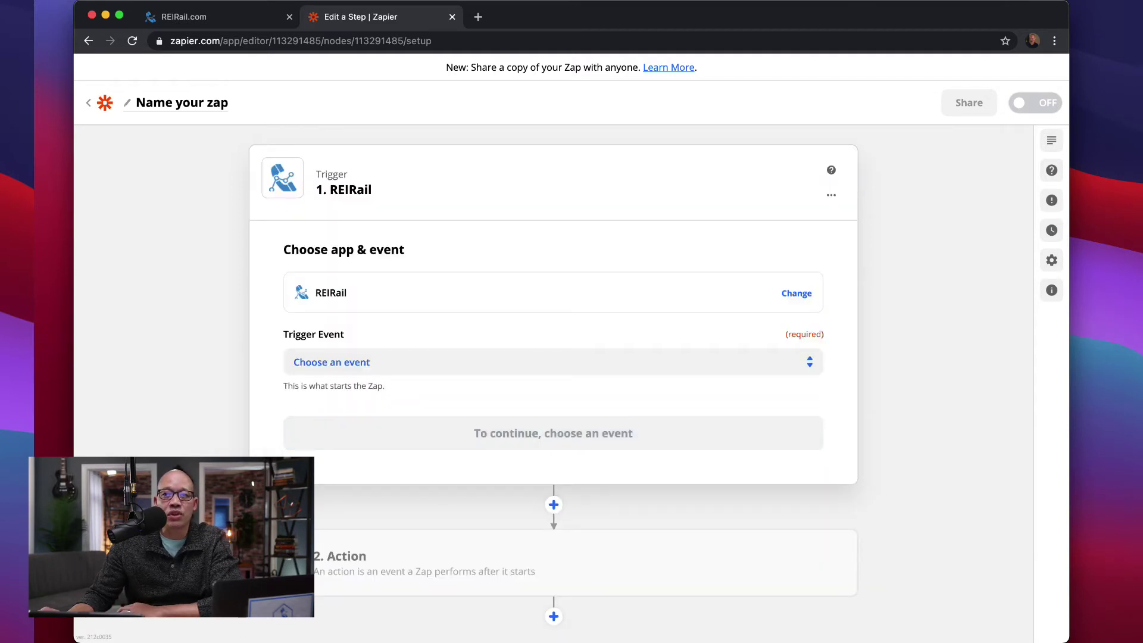
# Set the REIRail trigger event to All Calls and continue to trigger setup
pyautogui.click(552, 362)
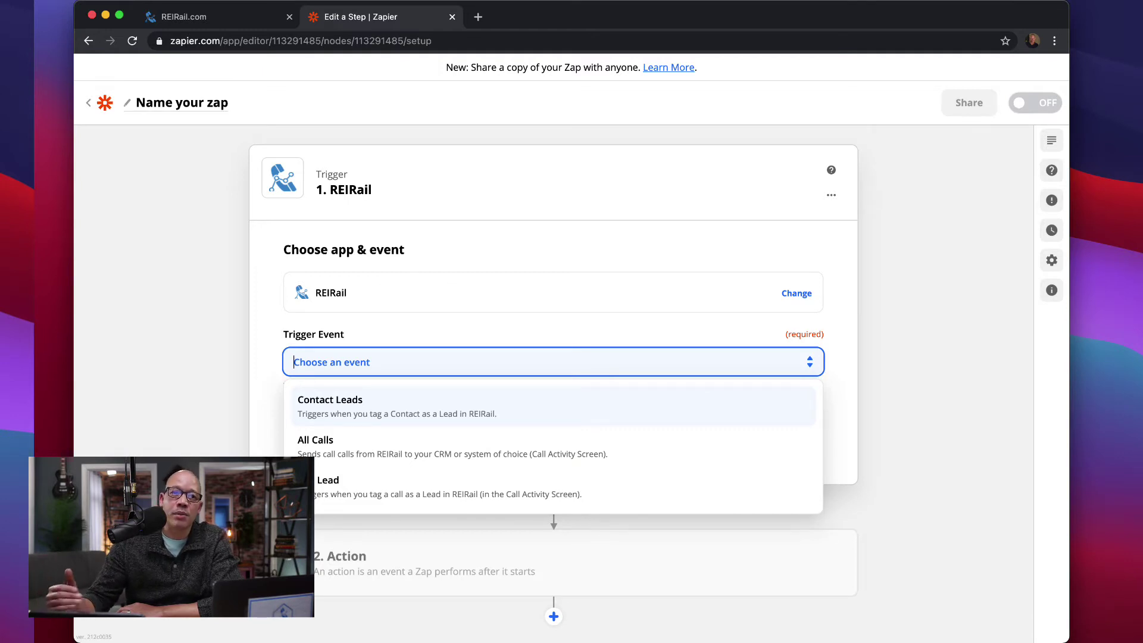
pyautogui.press('Down')
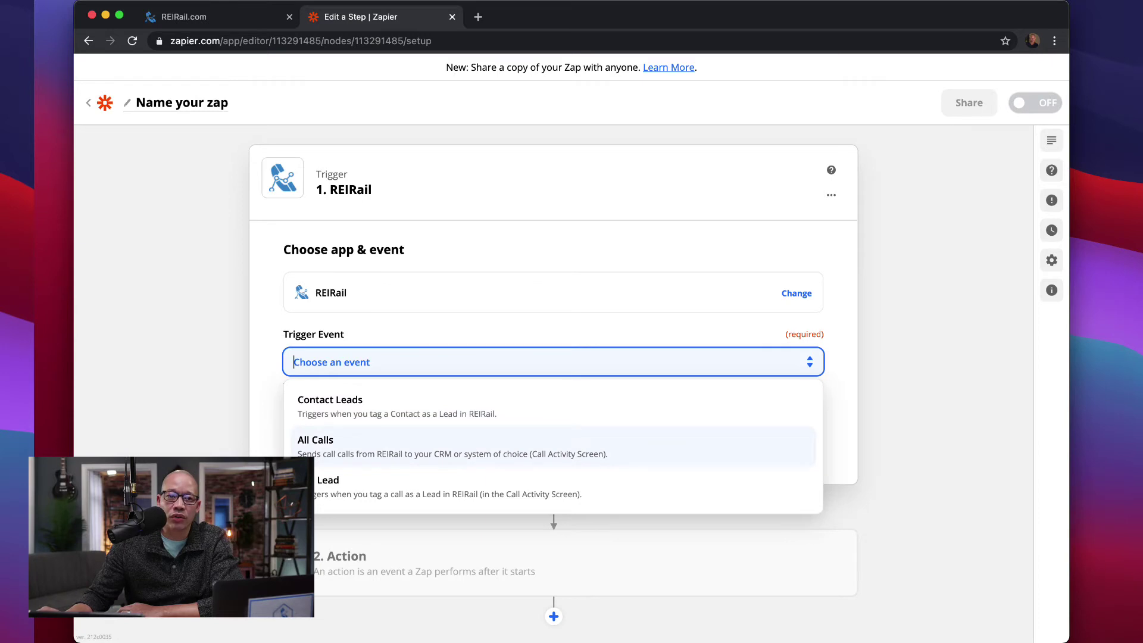
pyautogui.press('Down')
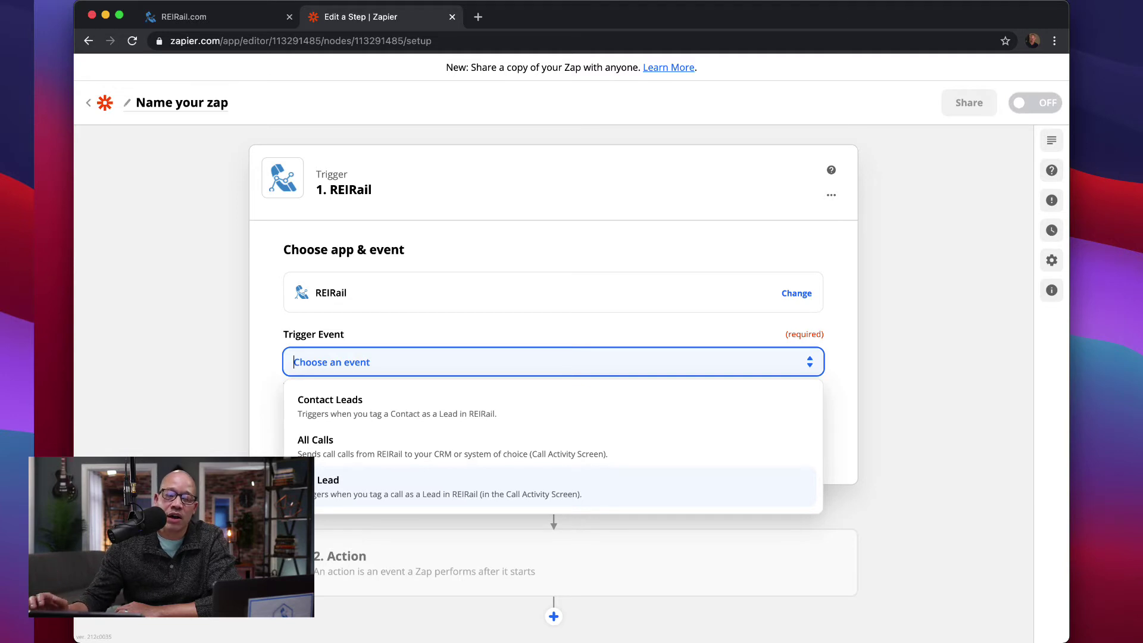
pyautogui.press('Down')
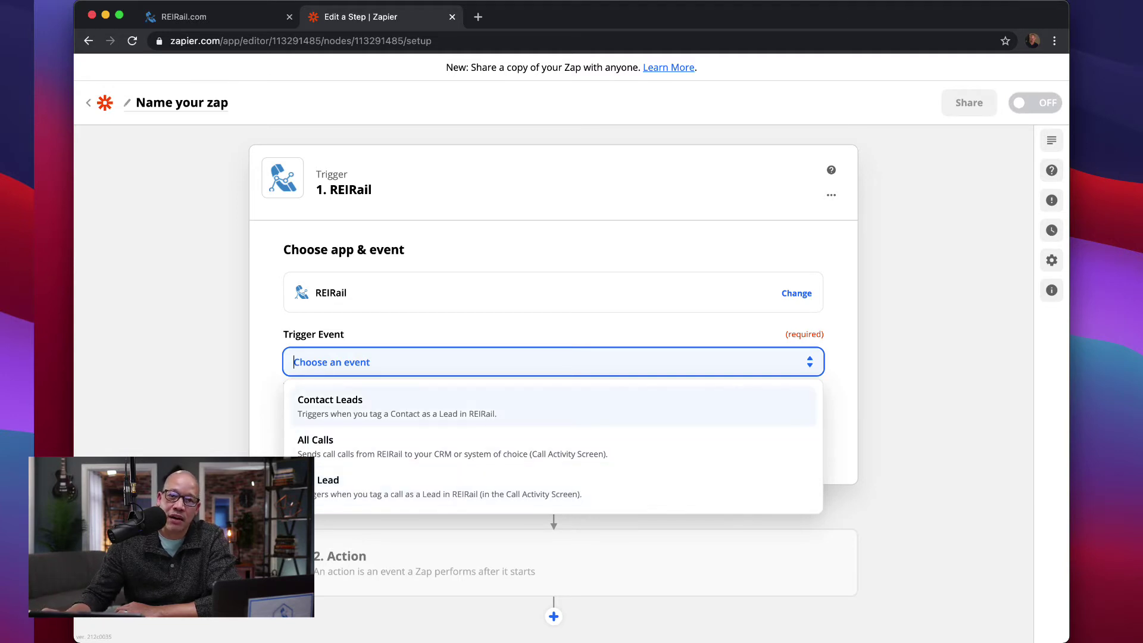
pyautogui.press('Down')
pyautogui.press('Down')
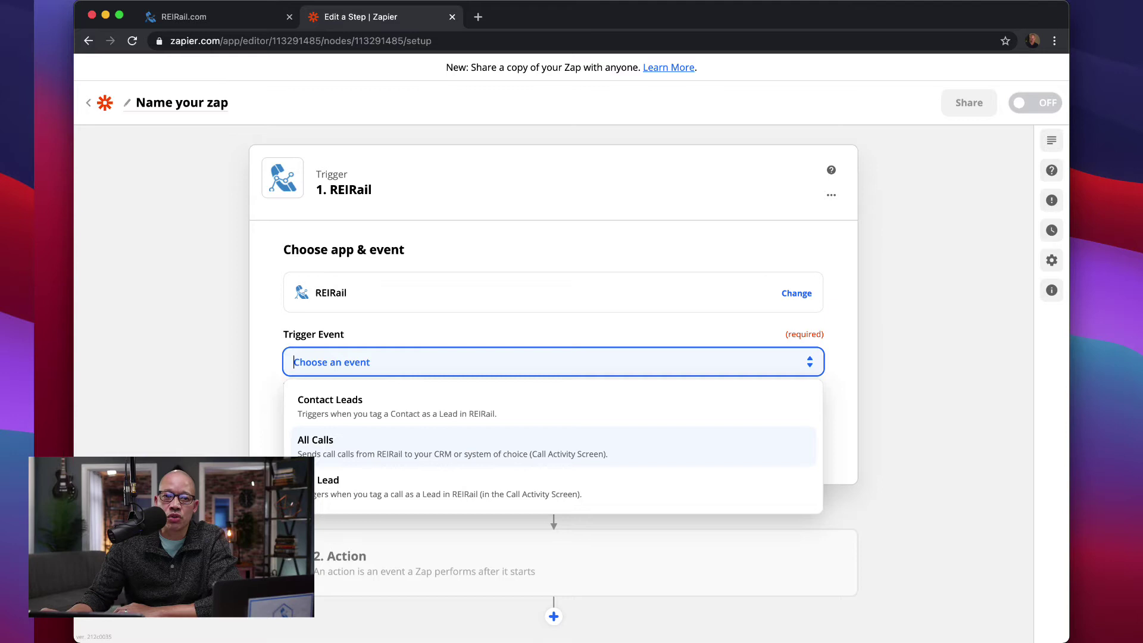
pyautogui.press('Return')
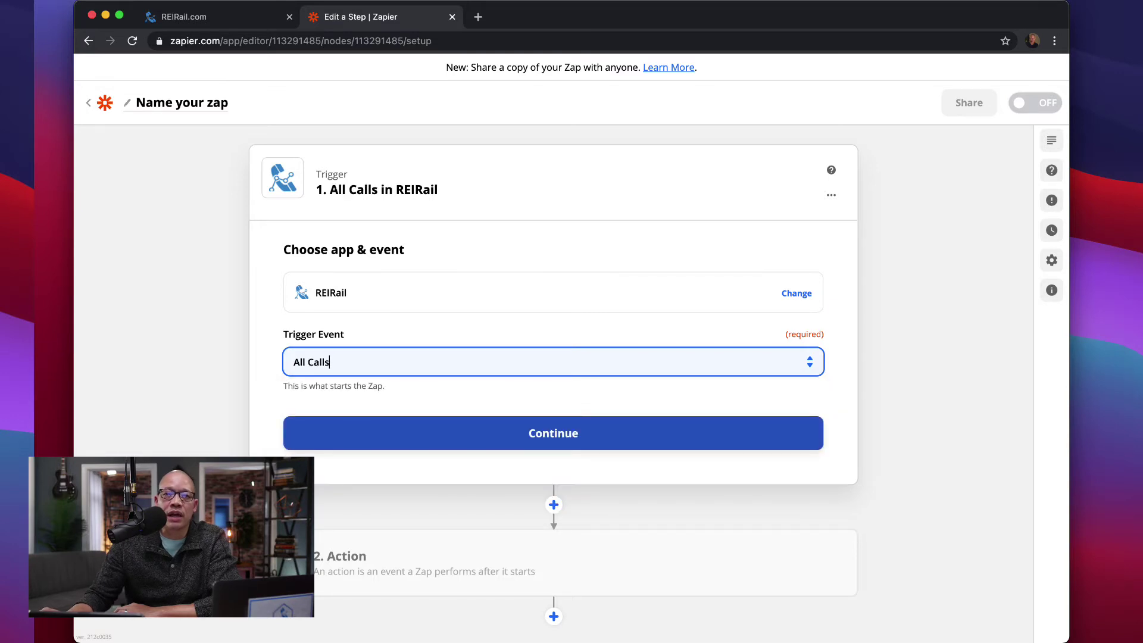
pyautogui.press('Tab')
pyautogui.press('Return')
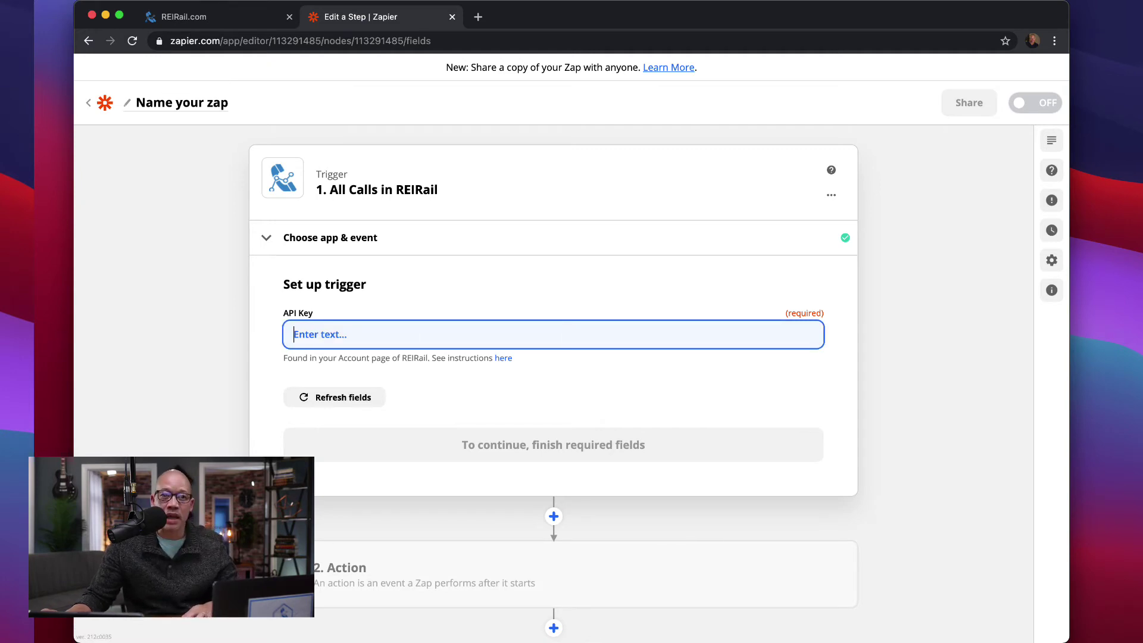
# Connect REIRail with the pasted API key, test the trigger, and accept the sample call
pyautogui.press('super+v')
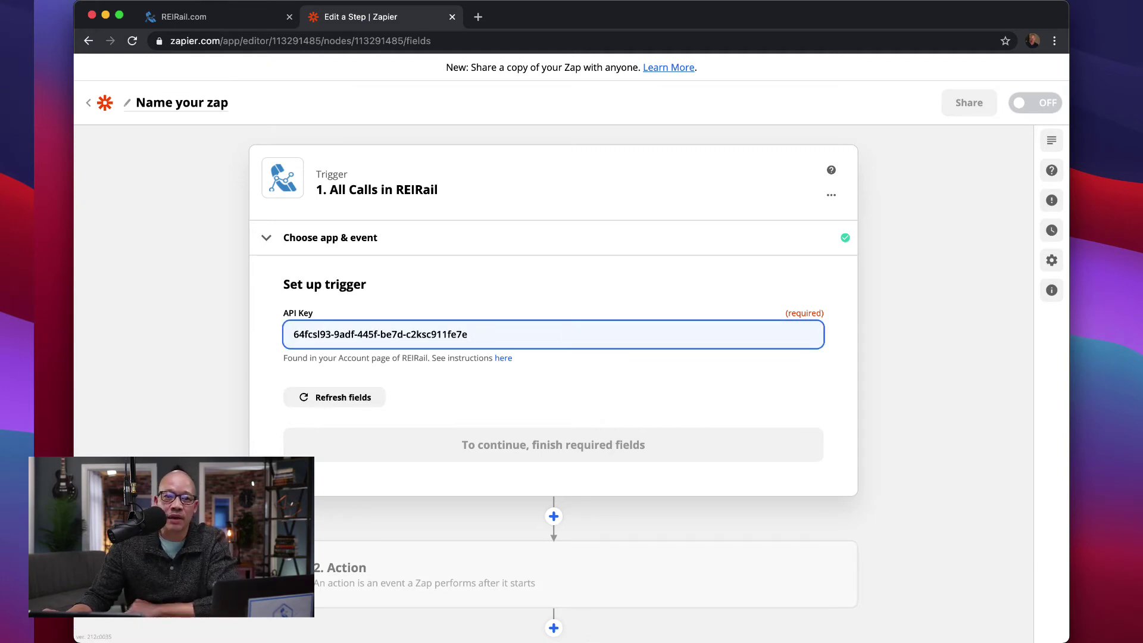
pyautogui.click(553, 445)
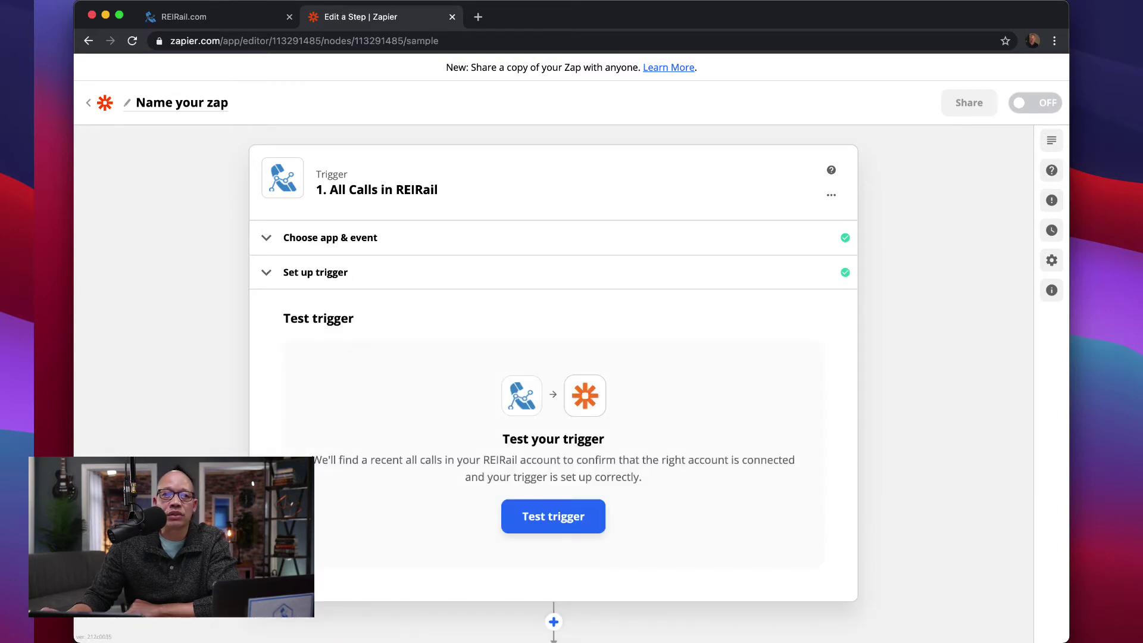
pyautogui.scroll(-4, 553, 381)
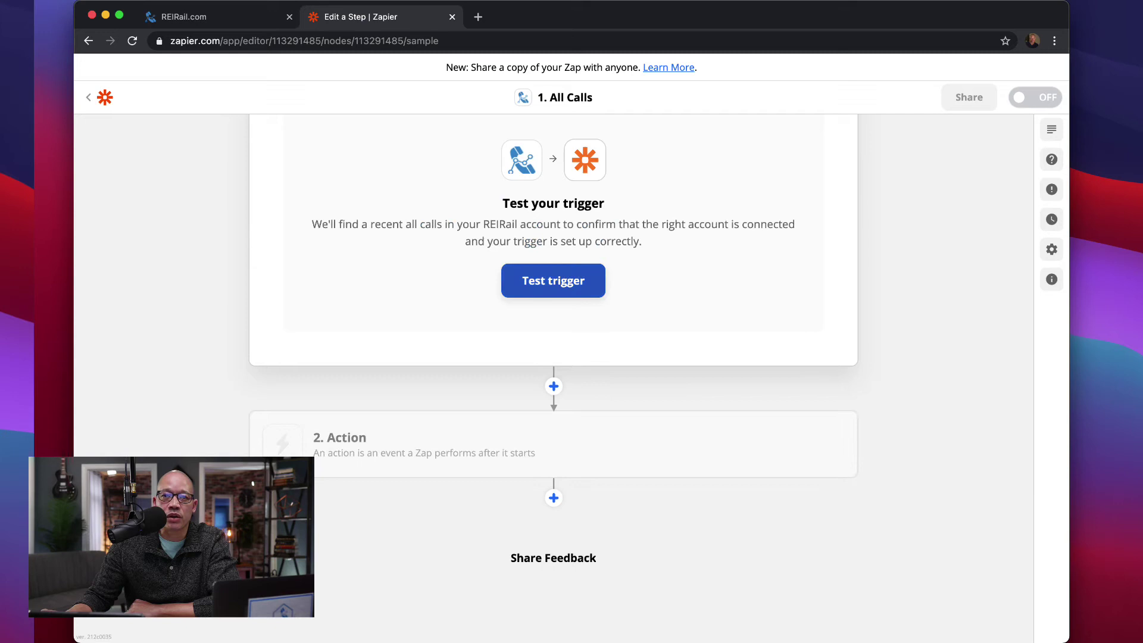
pyautogui.click(553, 280)
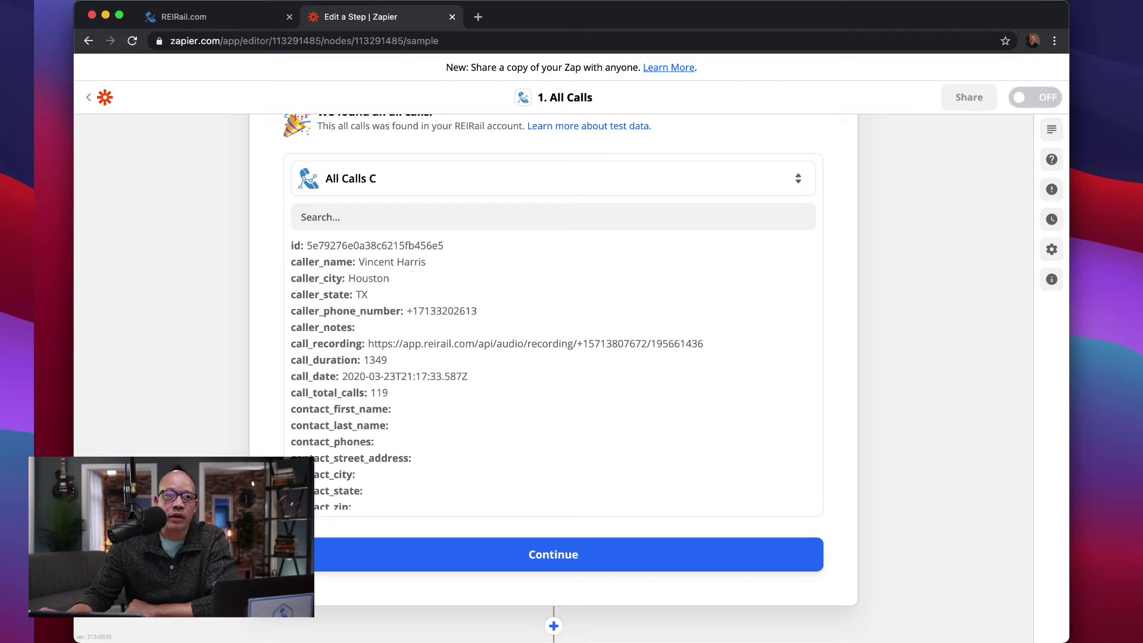
pyautogui.scroll(-5, 553, 369)
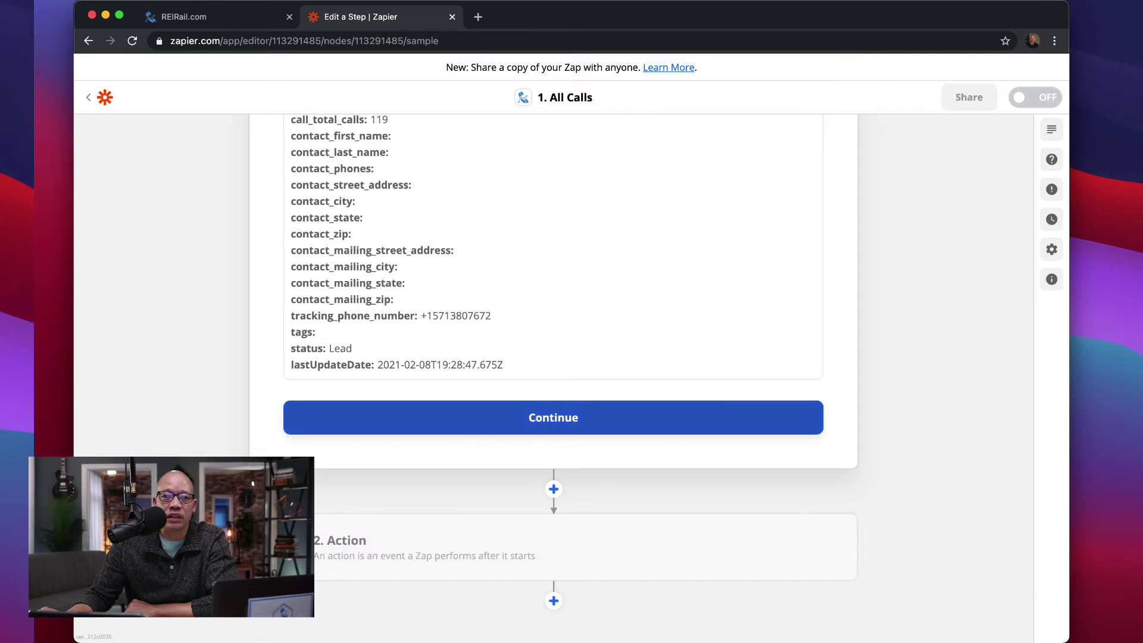
pyautogui.click(554, 417)
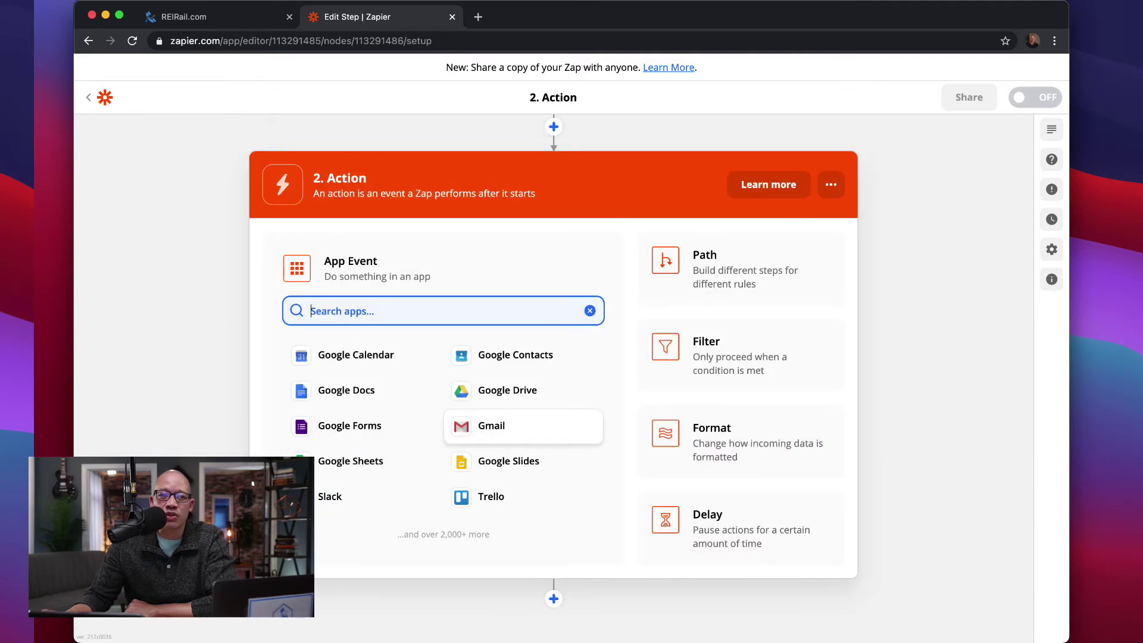
# Choose Podio as the action app with the Create Item event
pyautogui.write('Pod')
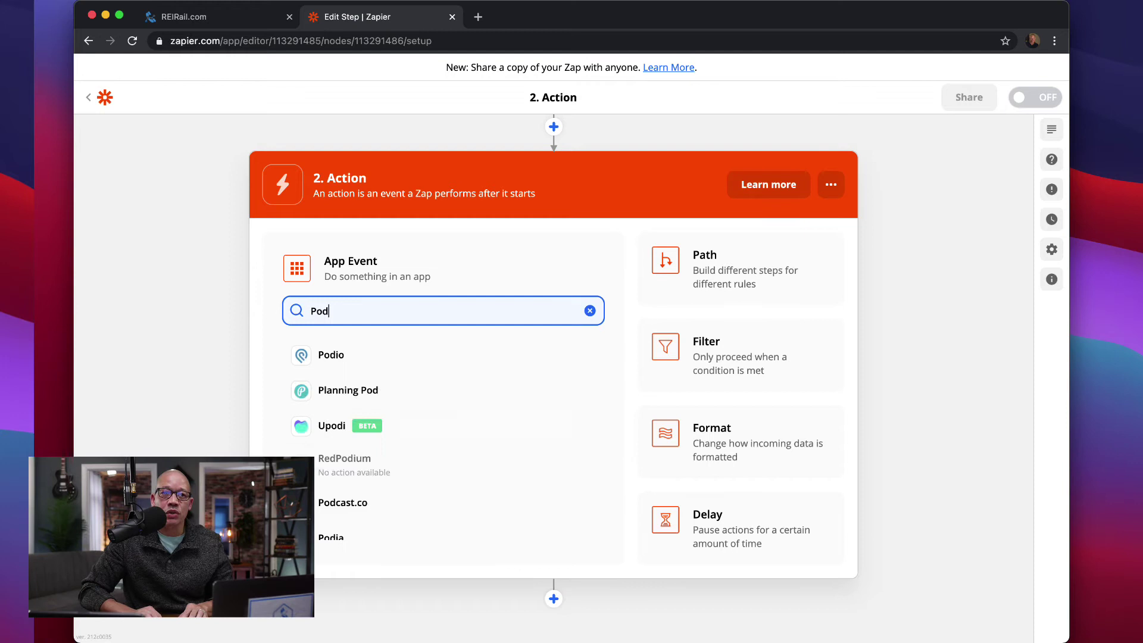
pyautogui.write('io')
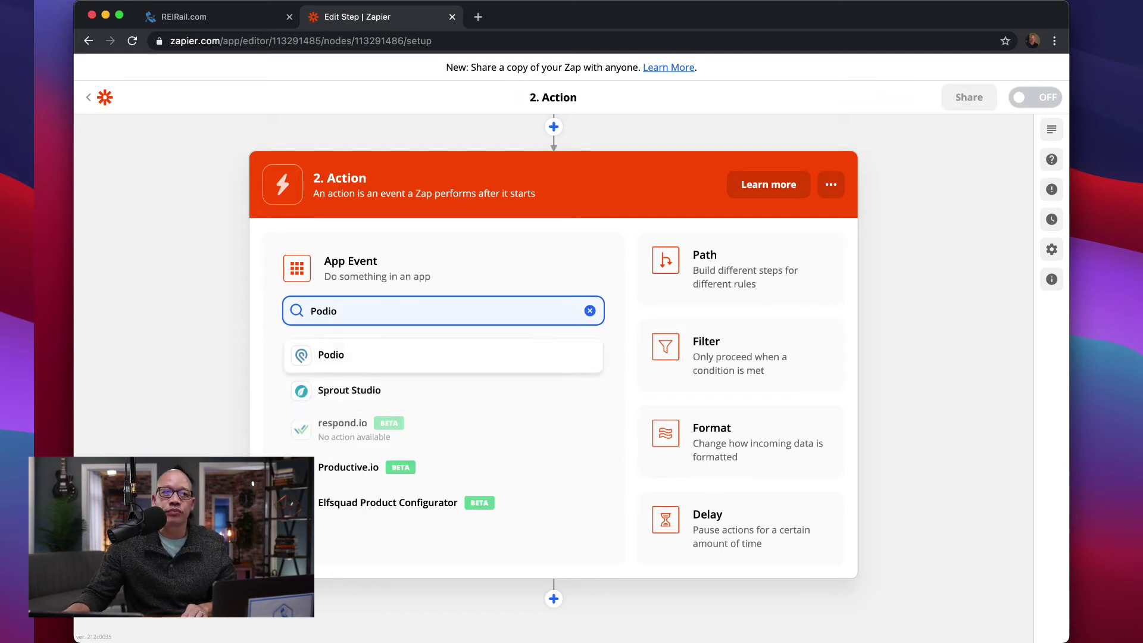
pyautogui.press('Return')
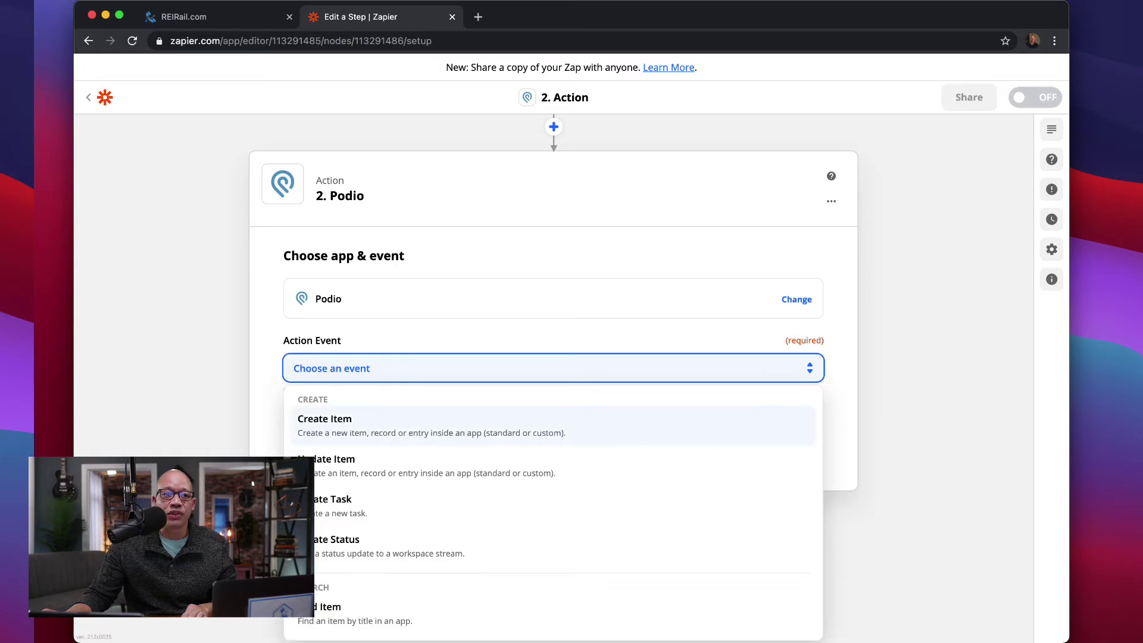
pyautogui.press('Return')
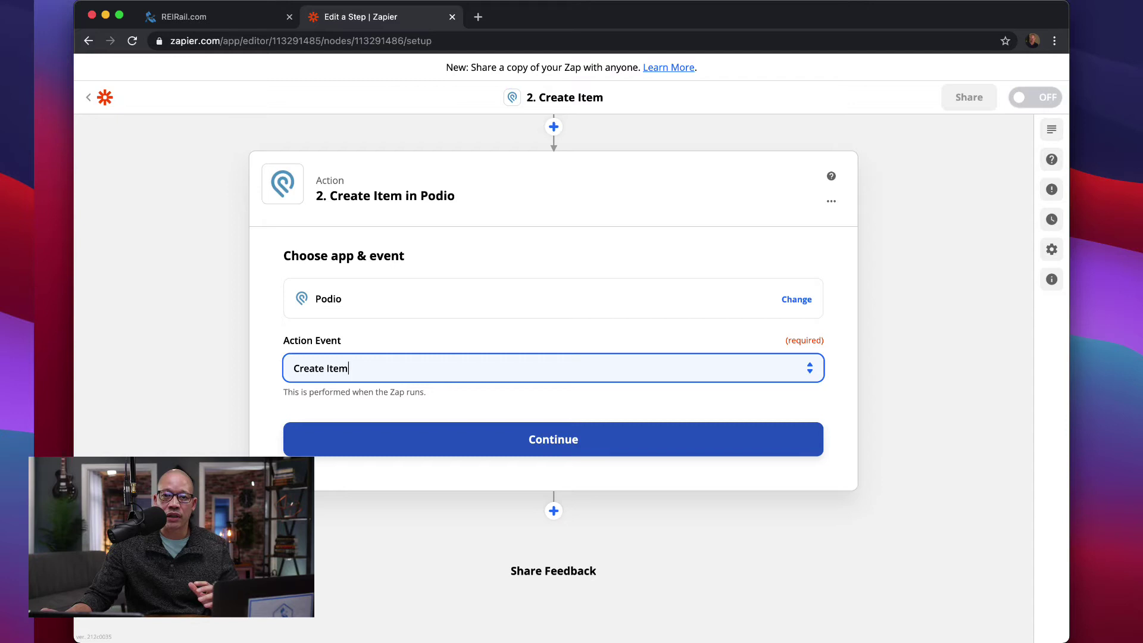
pyautogui.click(553, 439)
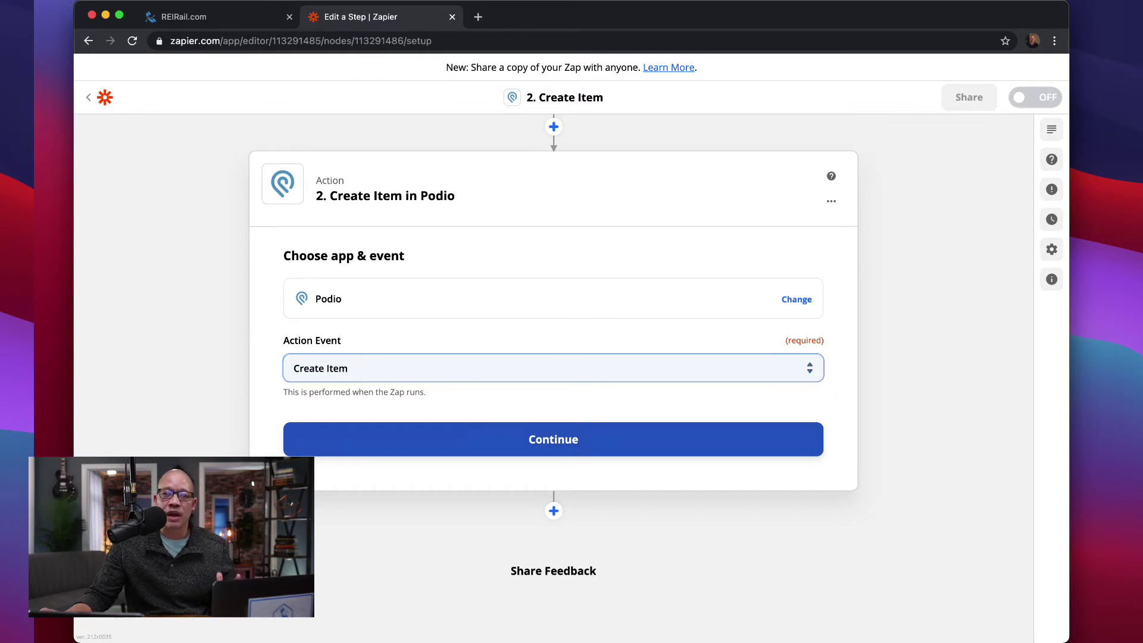
# Use the connected Podio account and set the organization to Hoozip, Inc
pyautogui.click(553, 366)
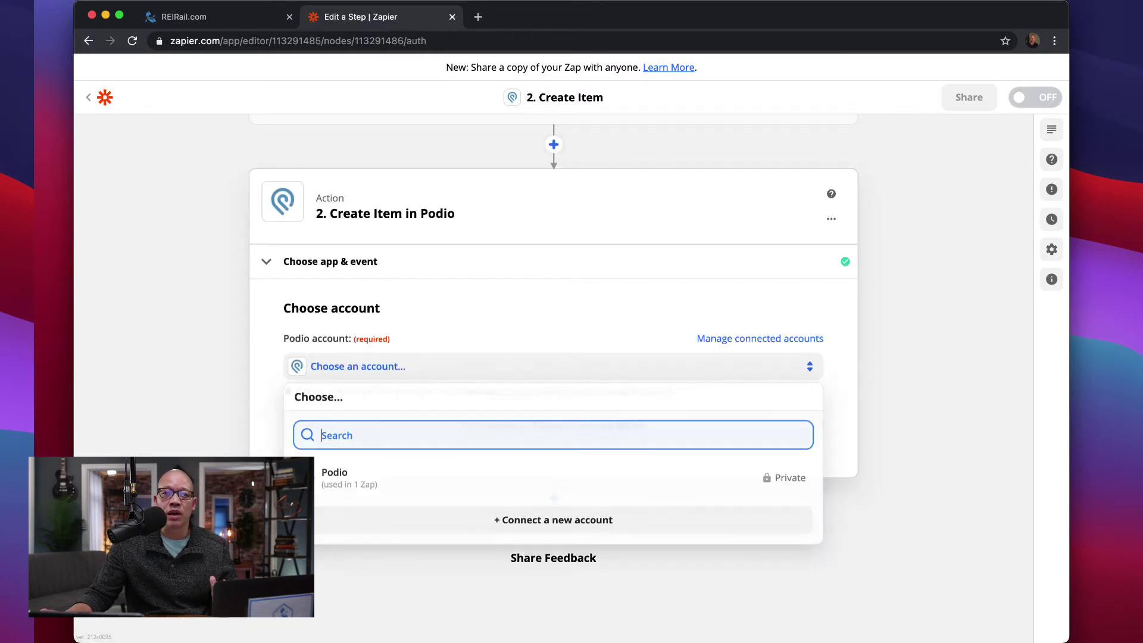
pyautogui.click(553, 478)
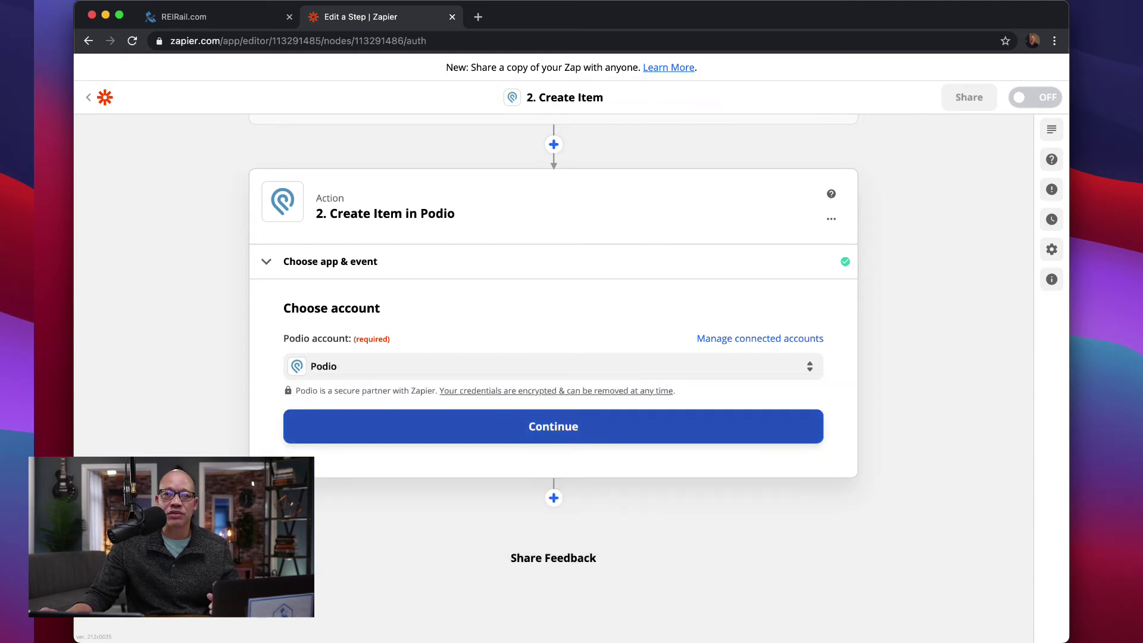
pyautogui.press('Return')
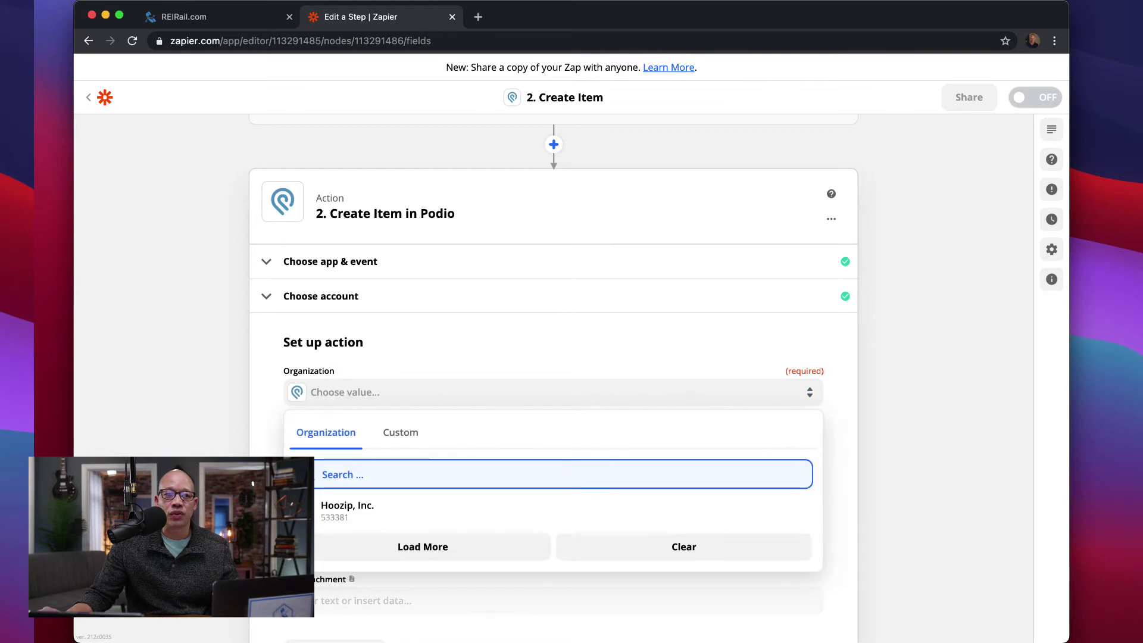
pyautogui.press('Return')
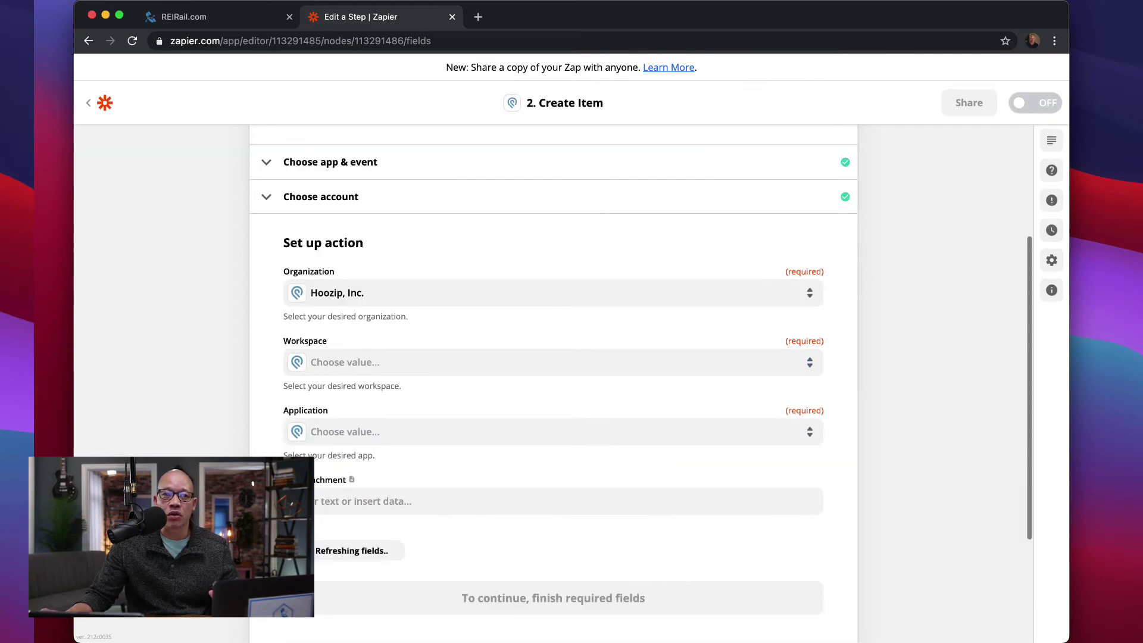
# Choose the investor workspace and the Calls application
pyautogui.click(552, 362)
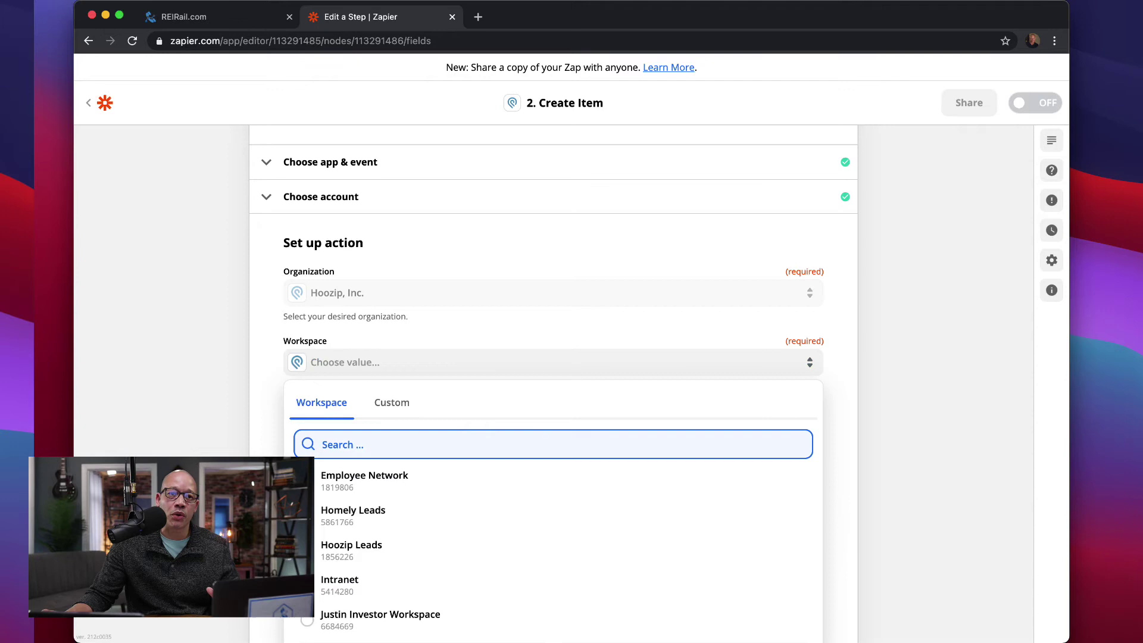
pyautogui.press('Down')
pyautogui.press('Down')
pyautogui.press('Down')
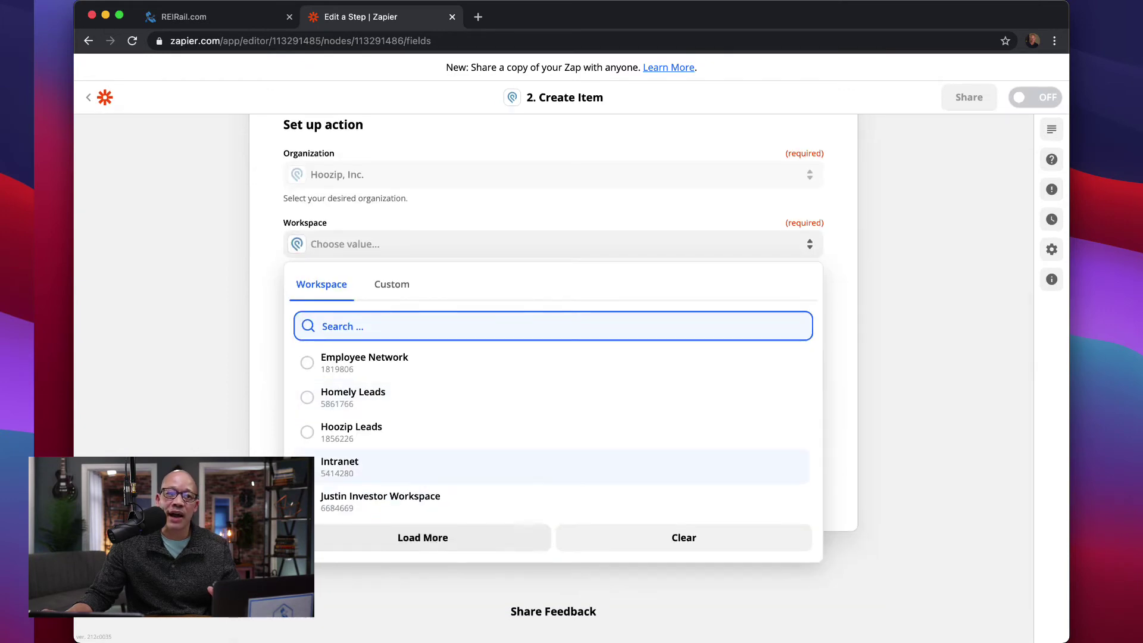
pyautogui.press('Return')
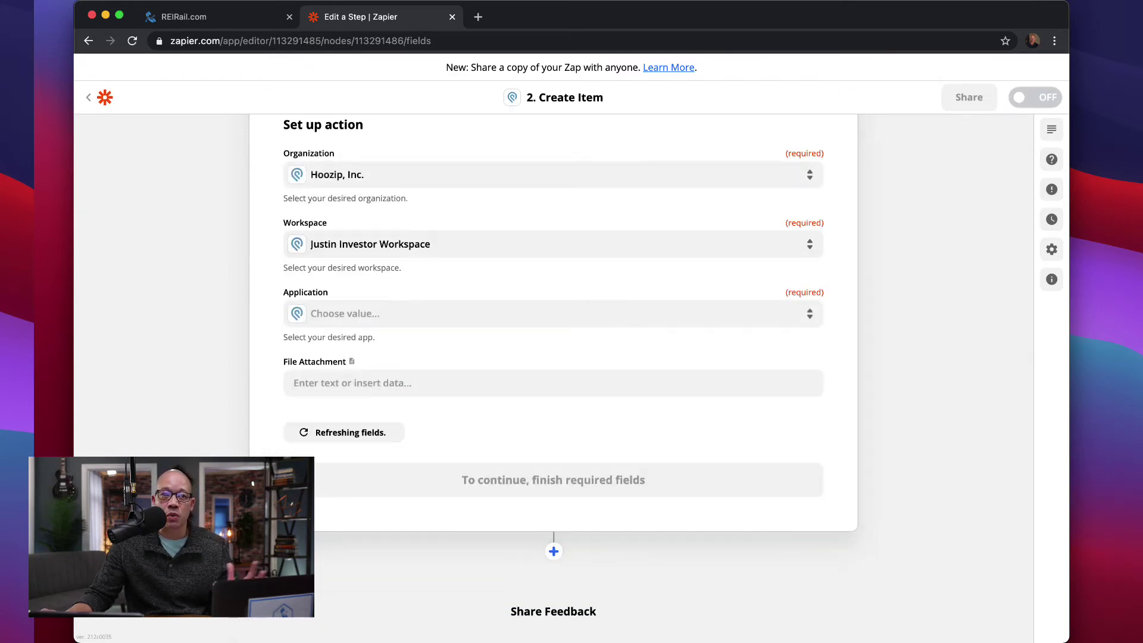
pyautogui.click(552, 313)
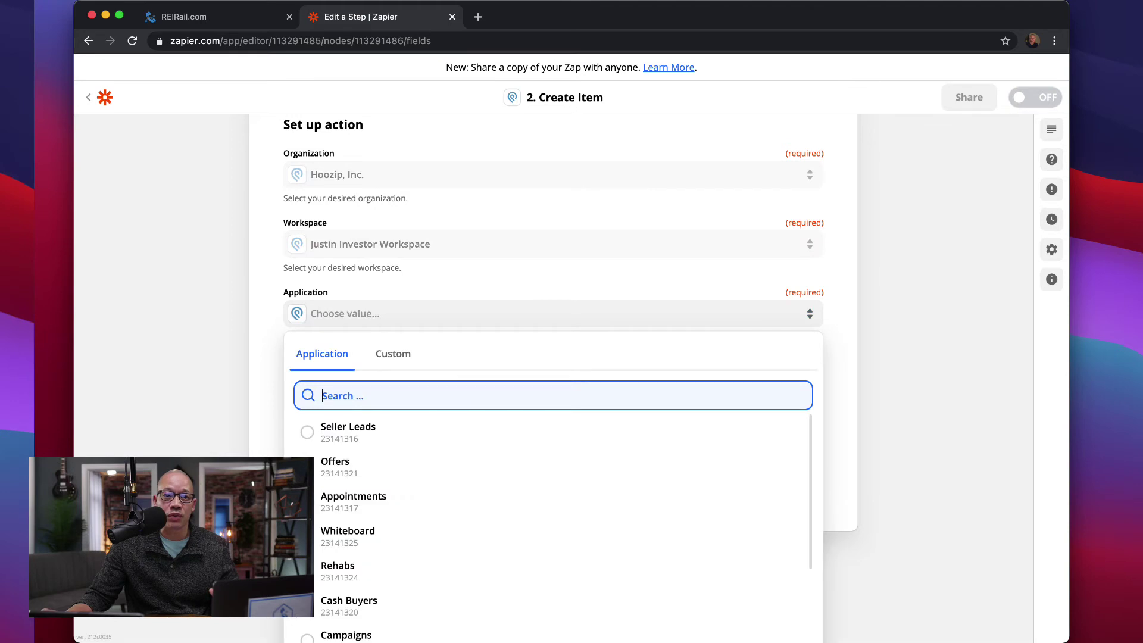
pyautogui.press('Down')
pyautogui.press('Down')
pyautogui.press('Down')
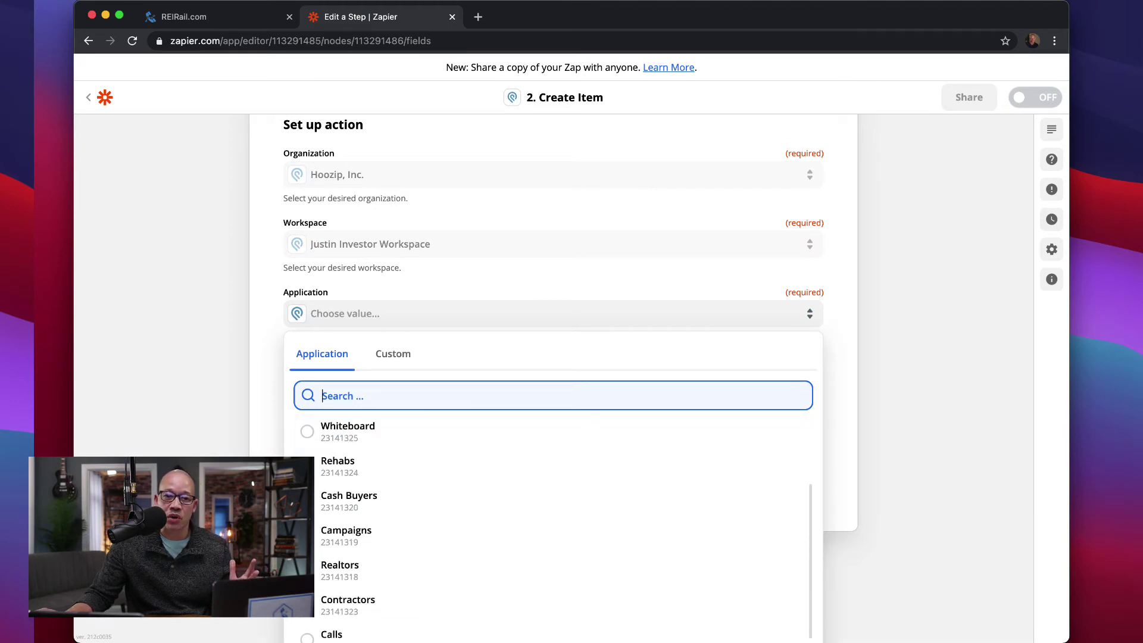
pyautogui.press('Down')
pyautogui.press('Down')
pyautogui.press('Down')
pyautogui.press('Down')
pyautogui.press('Down')
pyautogui.press('Down')
pyautogui.press('Return')
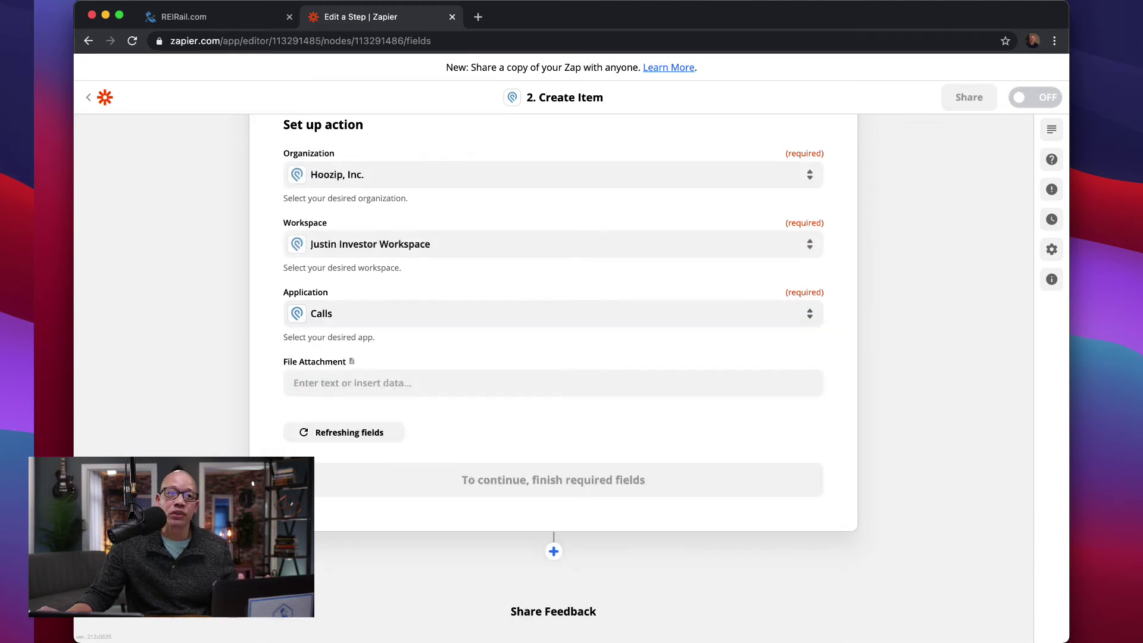
# Map REIRail's Caller Name and Caller Phone into Podio's Caller Name and Caller Number
pyautogui.scroll(-2, 553, 378)
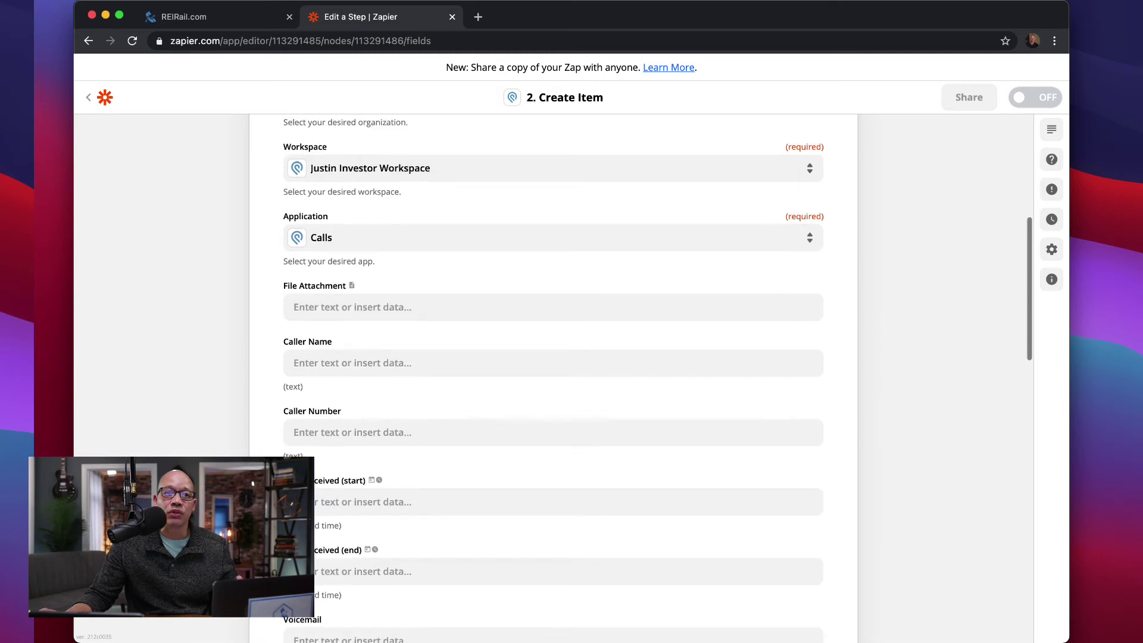
pyautogui.scroll(-1, 553, 378)
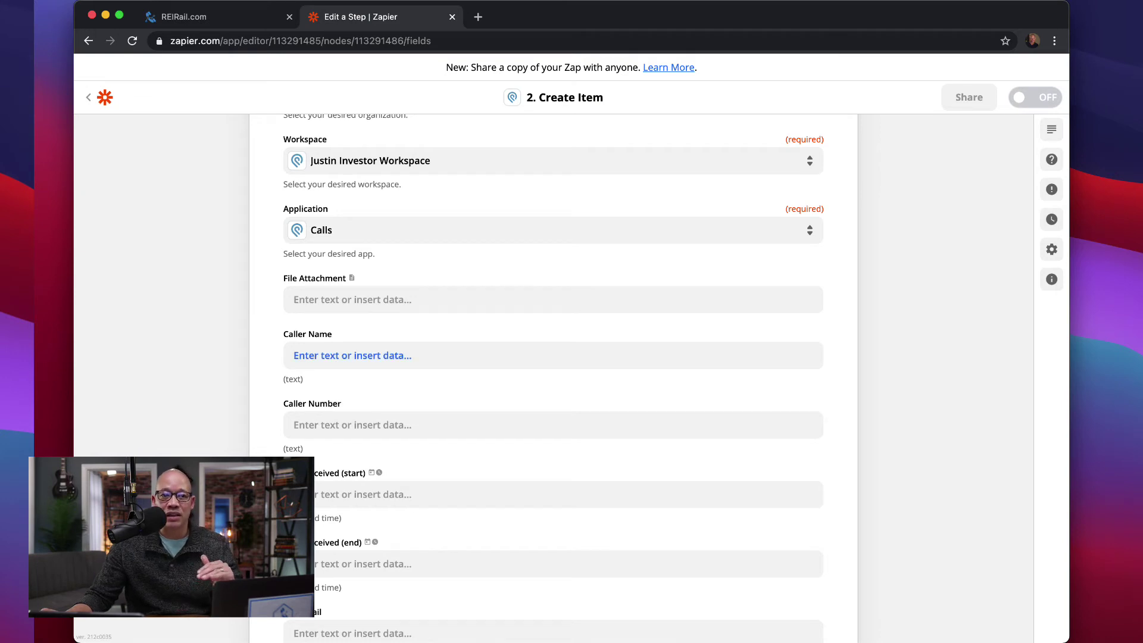
pyautogui.click(351, 355)
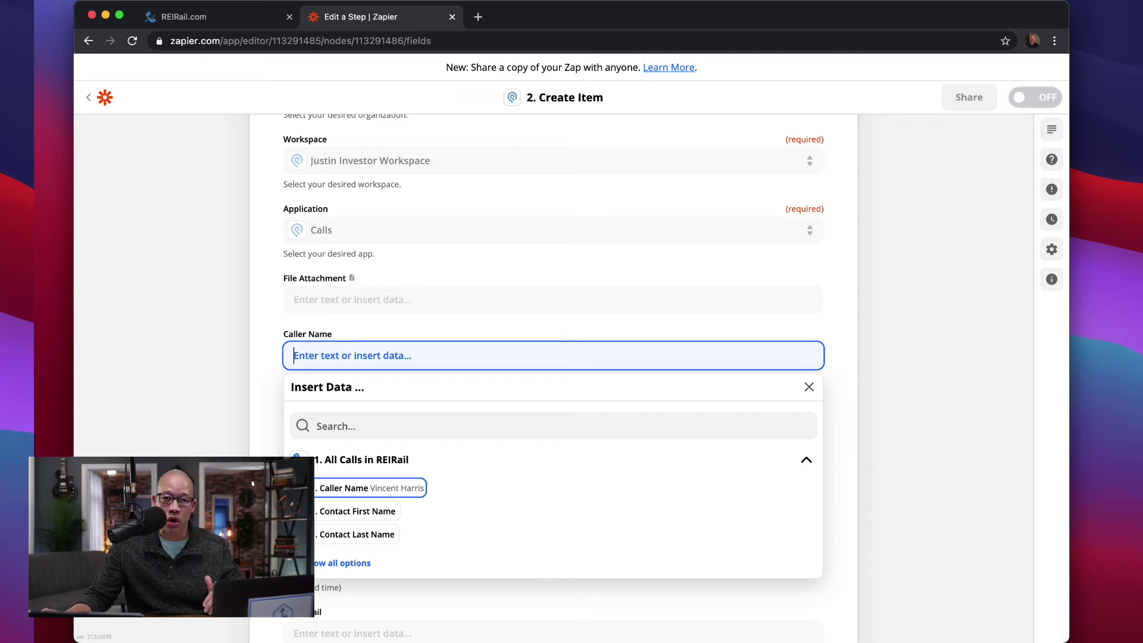
pyautogui.click(372, 488)
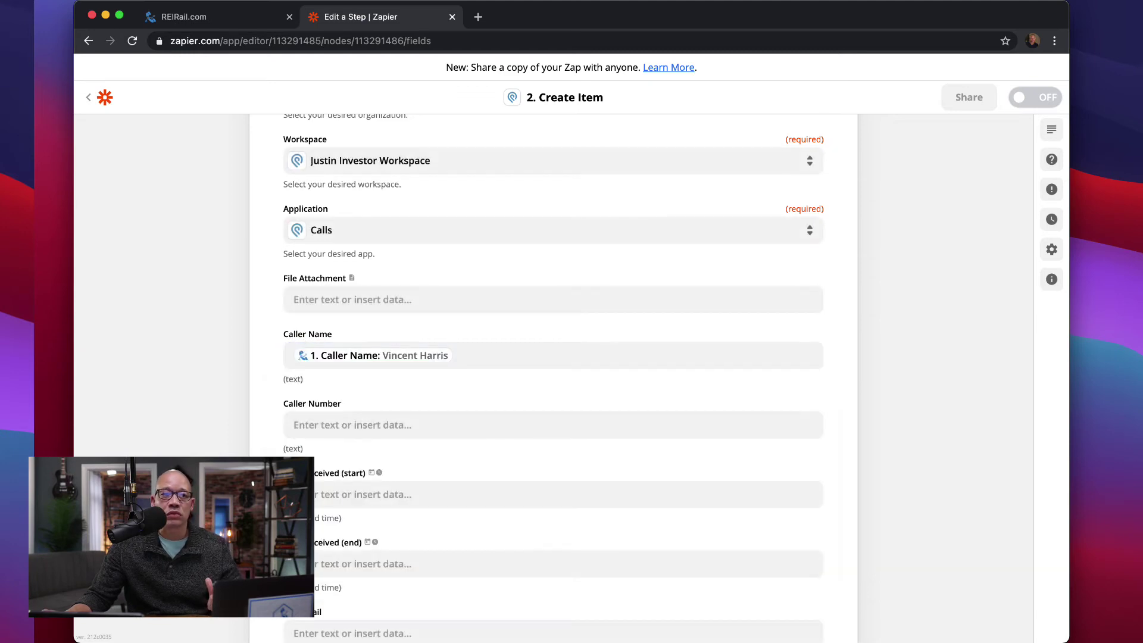
pyautogui.click(352, 402)
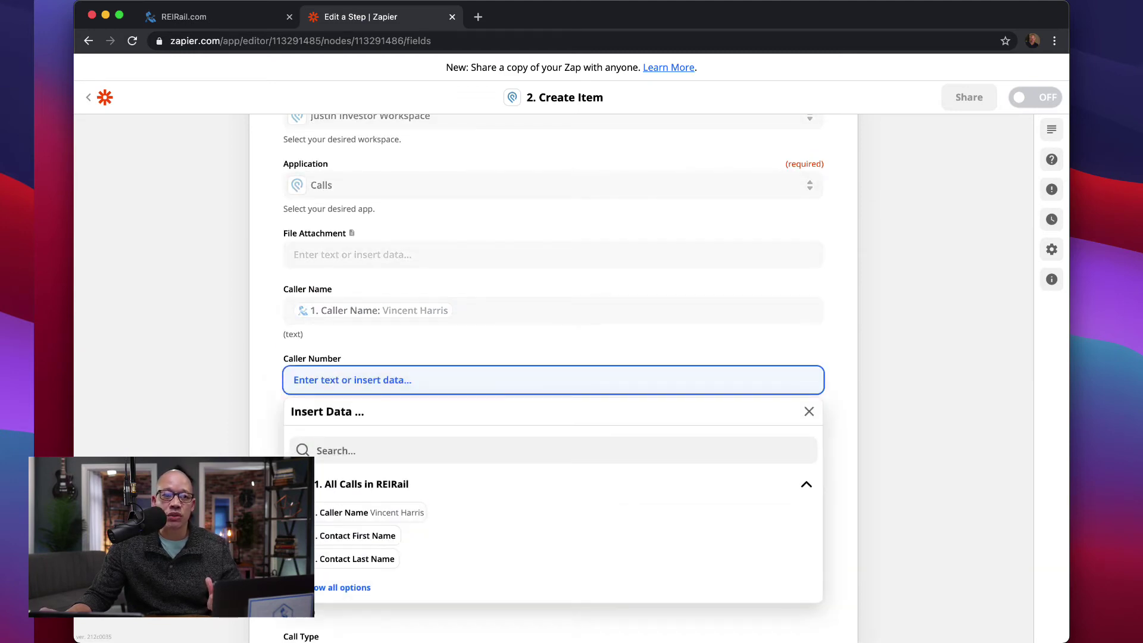
pyautogui.click(330, 587)
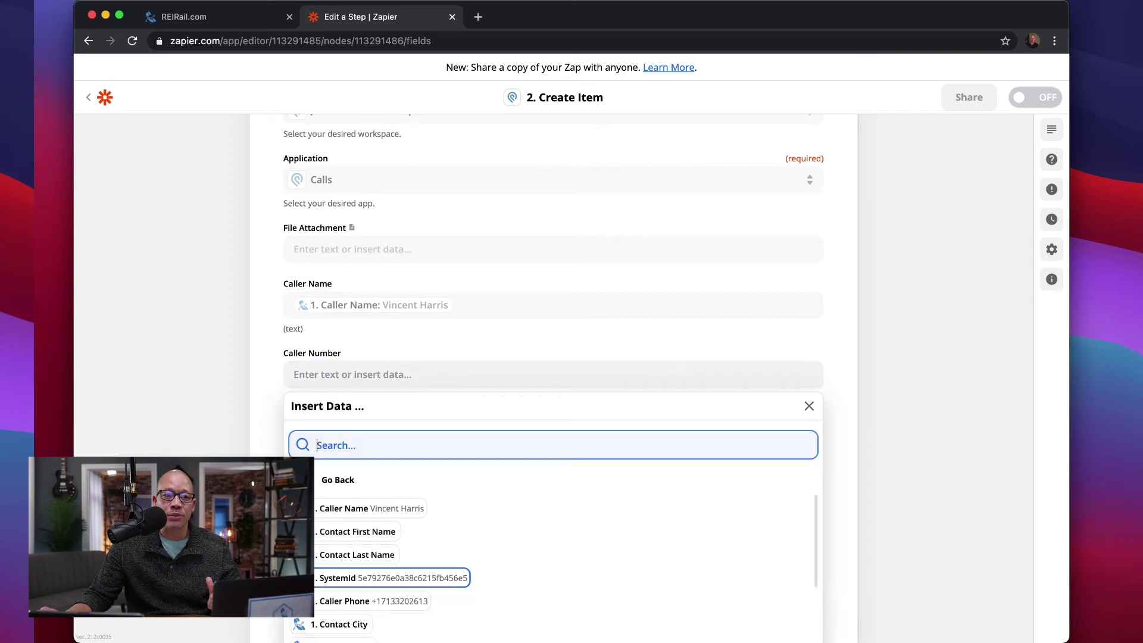
pyautogui.scroll(-4, 553, 560)
pyautogui.scroll(1, 554, 560)
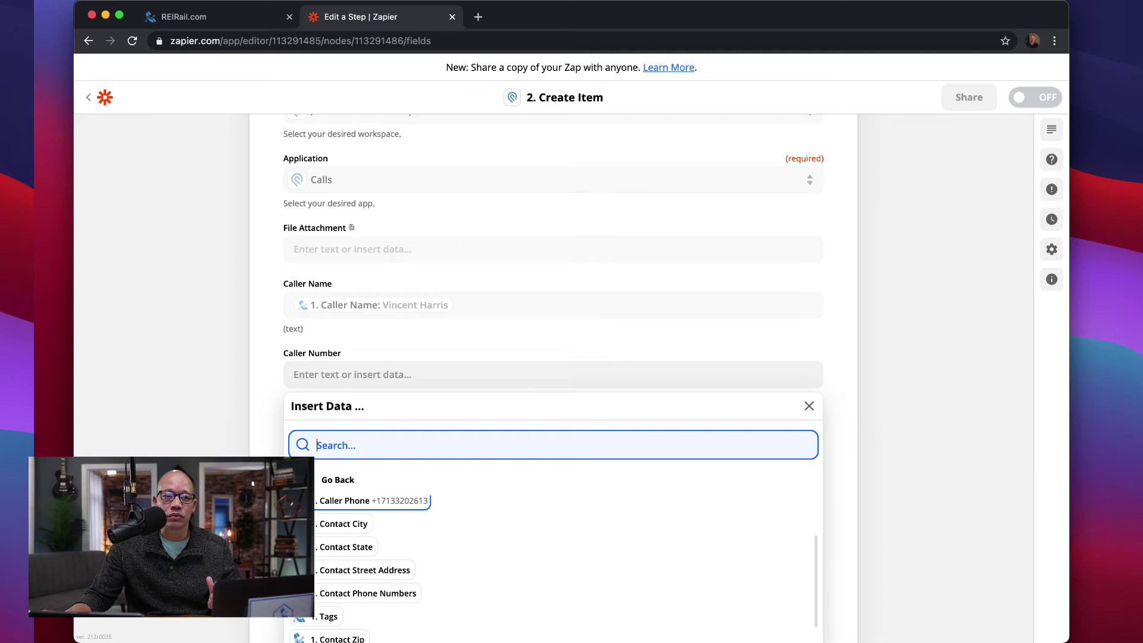
pyautogui.click(372, 500)
pyautogui.press('Escape')
# Map REIRail's Call Date into the Date Received (start) field
pyautogui.scroll(-1, 554, 375)
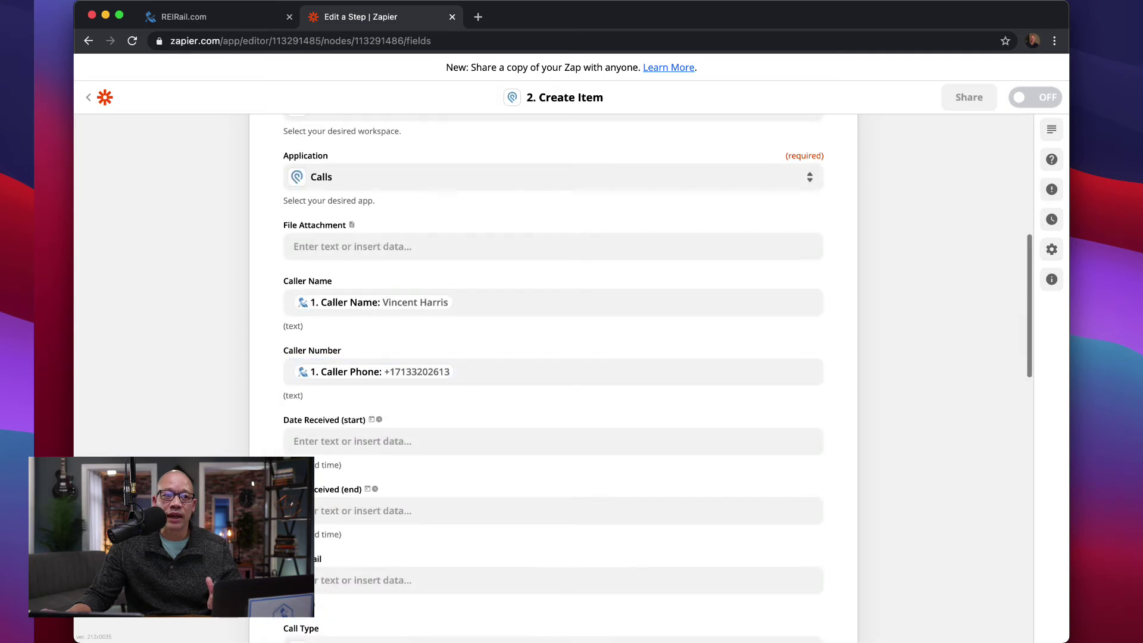
pyautogui.click(372, 441)
pyautogui.scroll(-1, 554, 441)
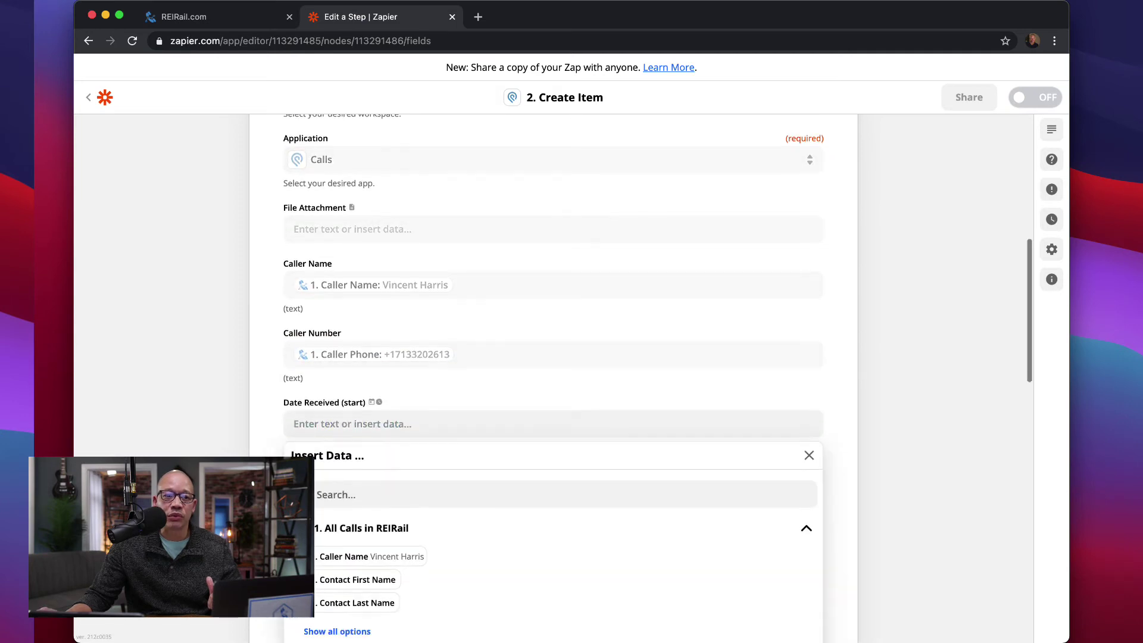
pyautogui.click(337, 559)
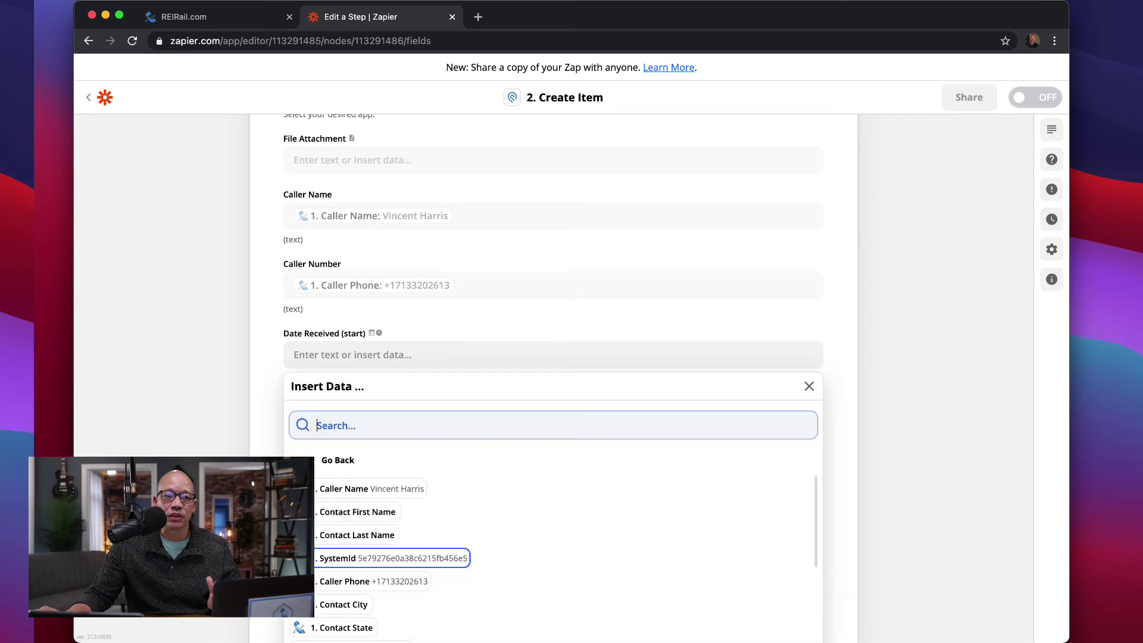
pyautogui.scroll(-4, 416, 554)
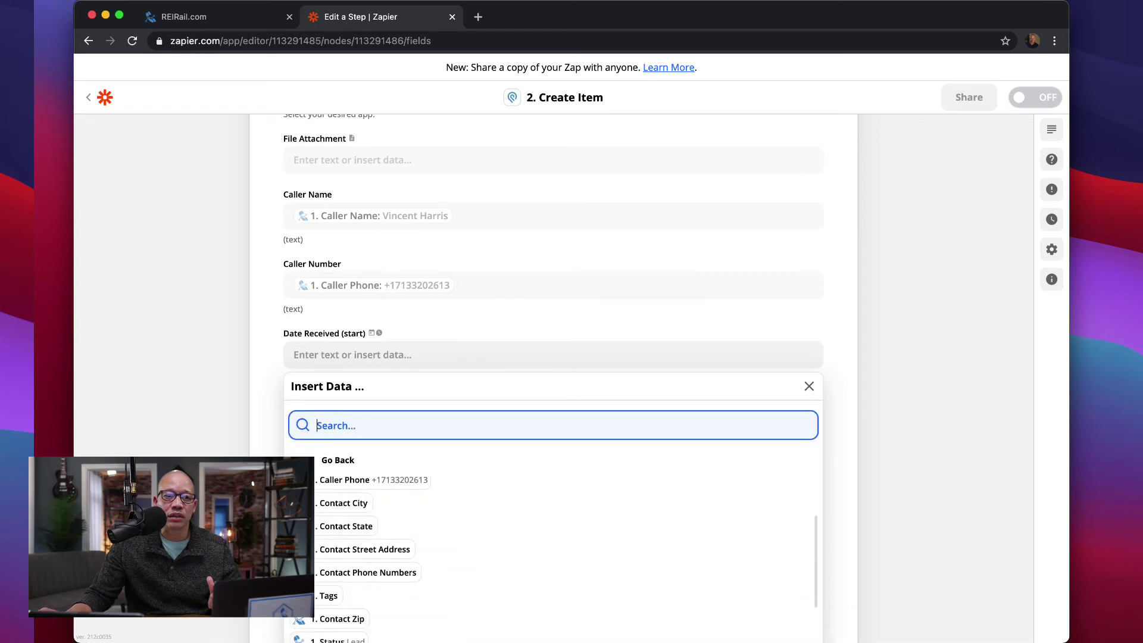
pyautogui.scroll(-5, 357, 554)
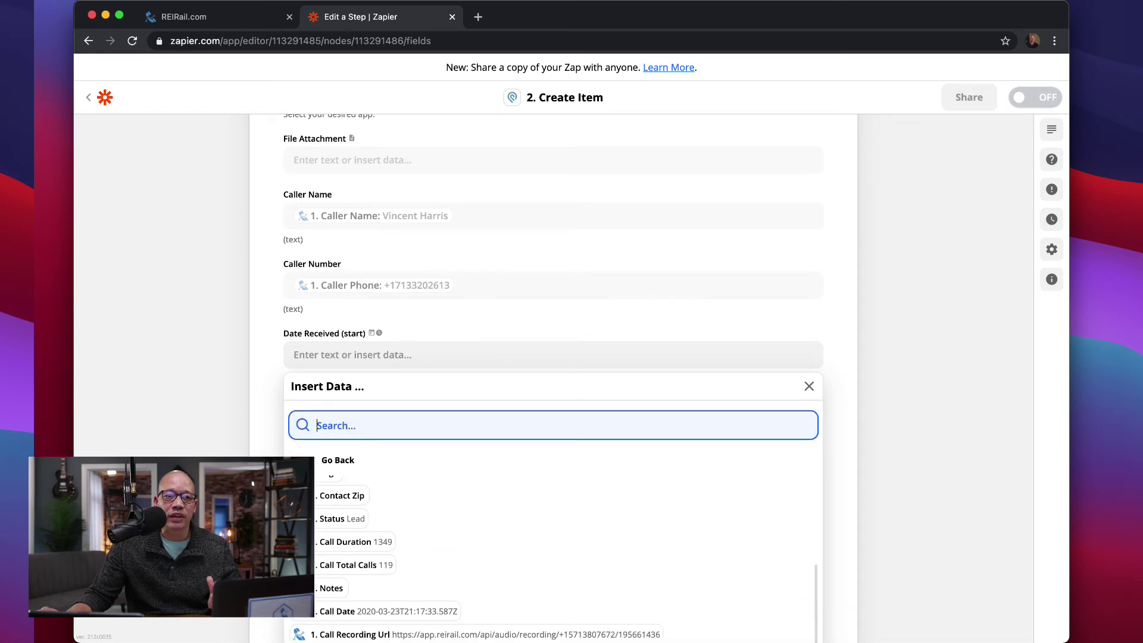
pyautogui.click(381, 614)
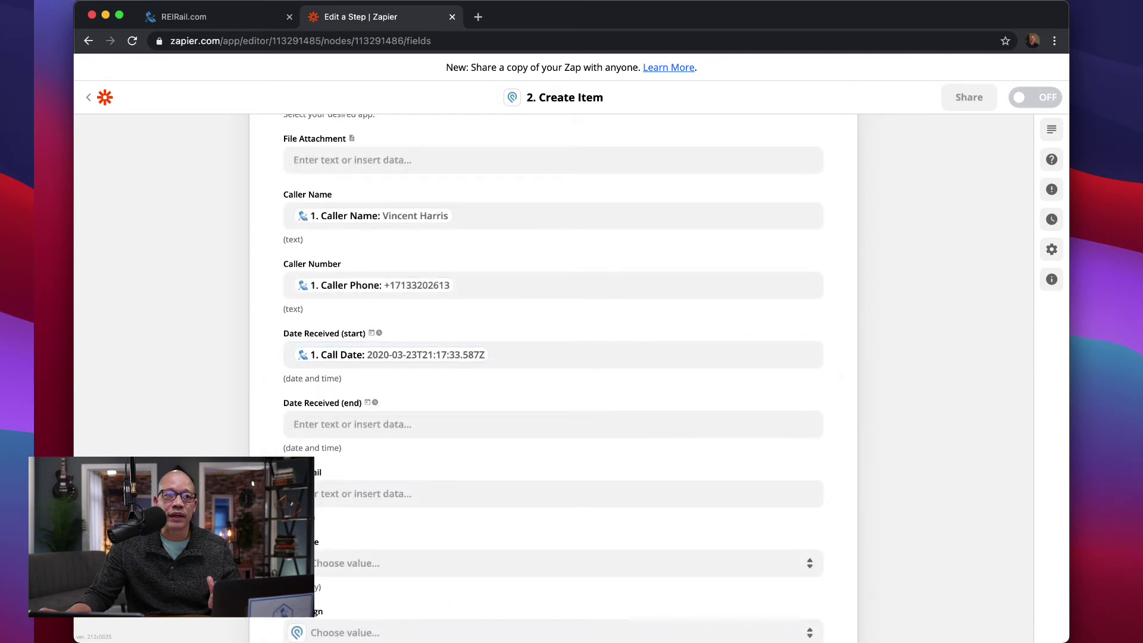
# Set the Call Type field to Recieved Call
pyautogui.scroll(-1, 554, 357)
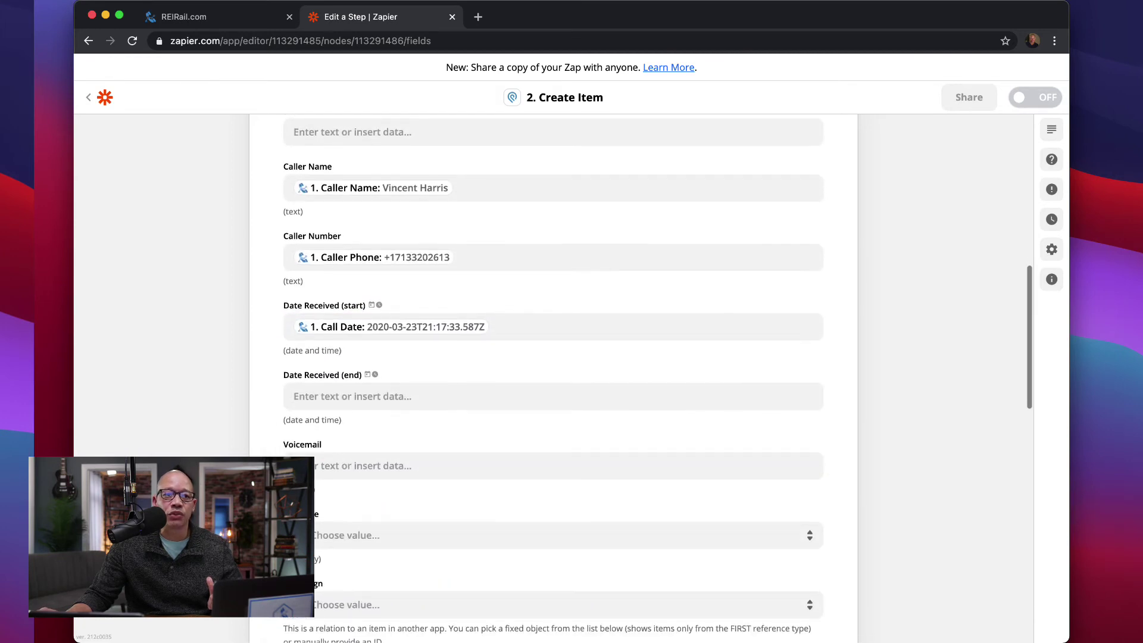
pyautogui.scroll(-1, 554, 357)
pyautogui.click(552, 509)
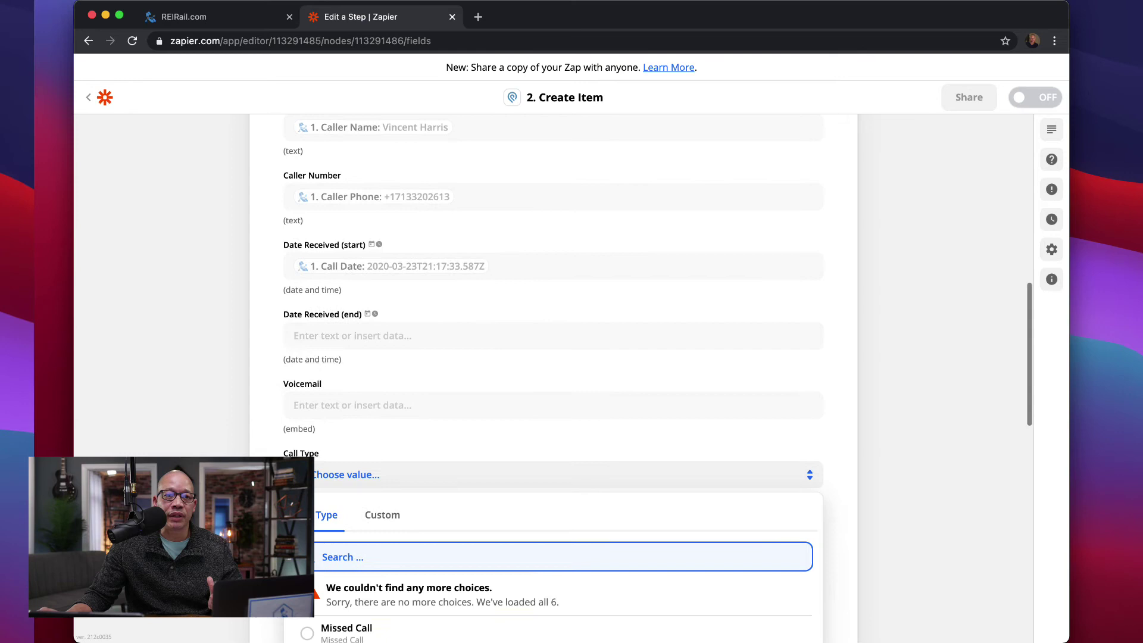
pyautogui.click(417, 499)
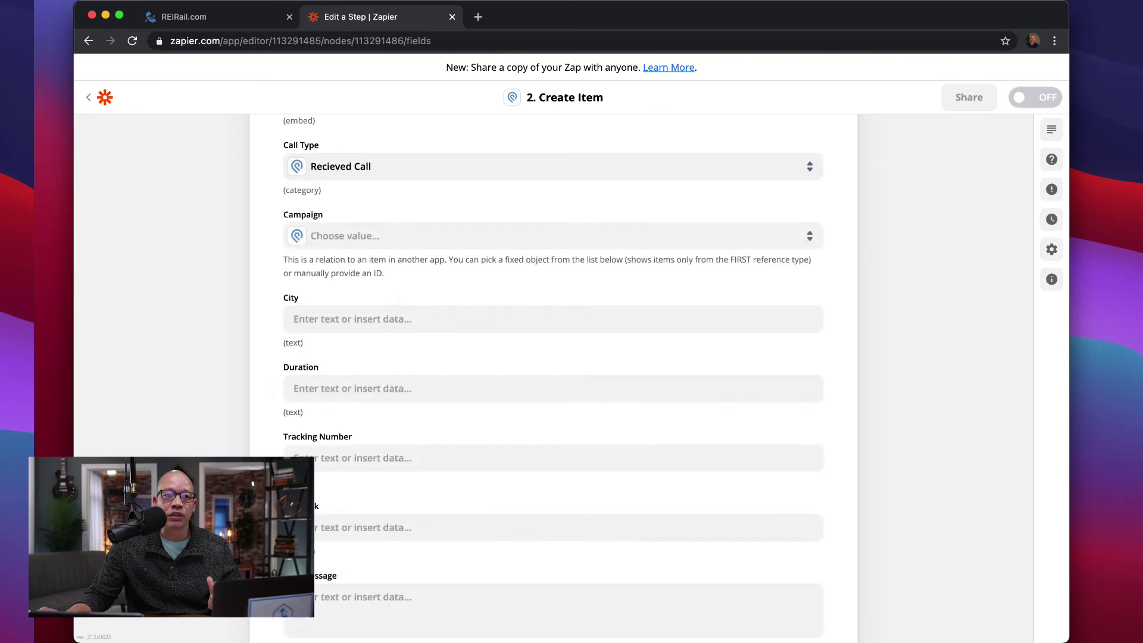
# Map REIRail's Call Duration into the Duration field
pyautogui.scroll(1, 553, 357)
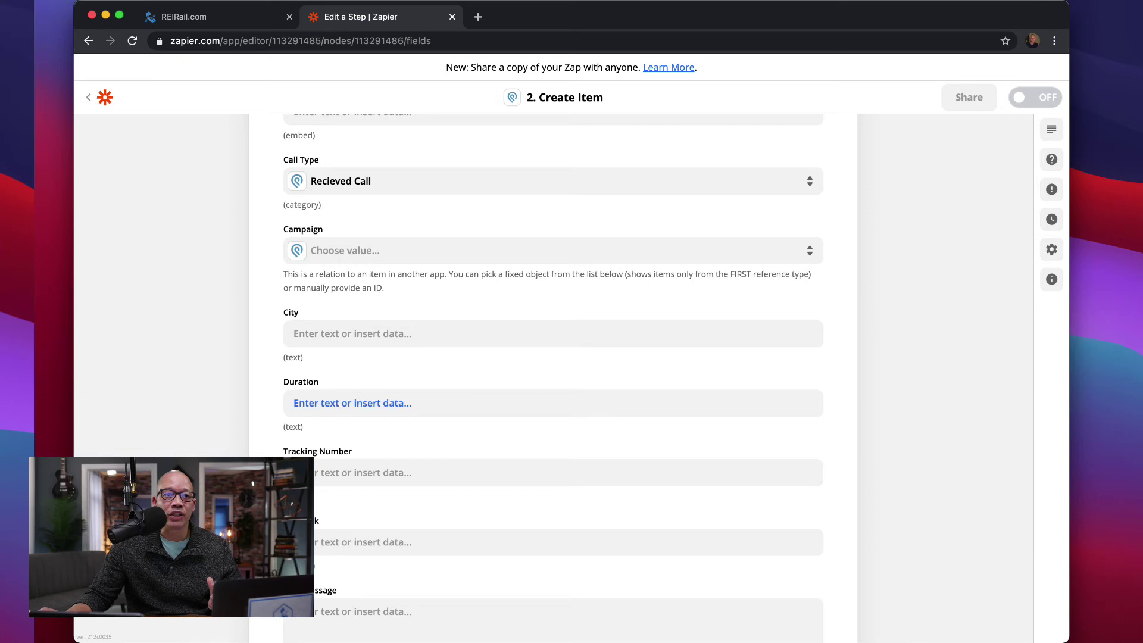
pyautogui.click(352, 403)
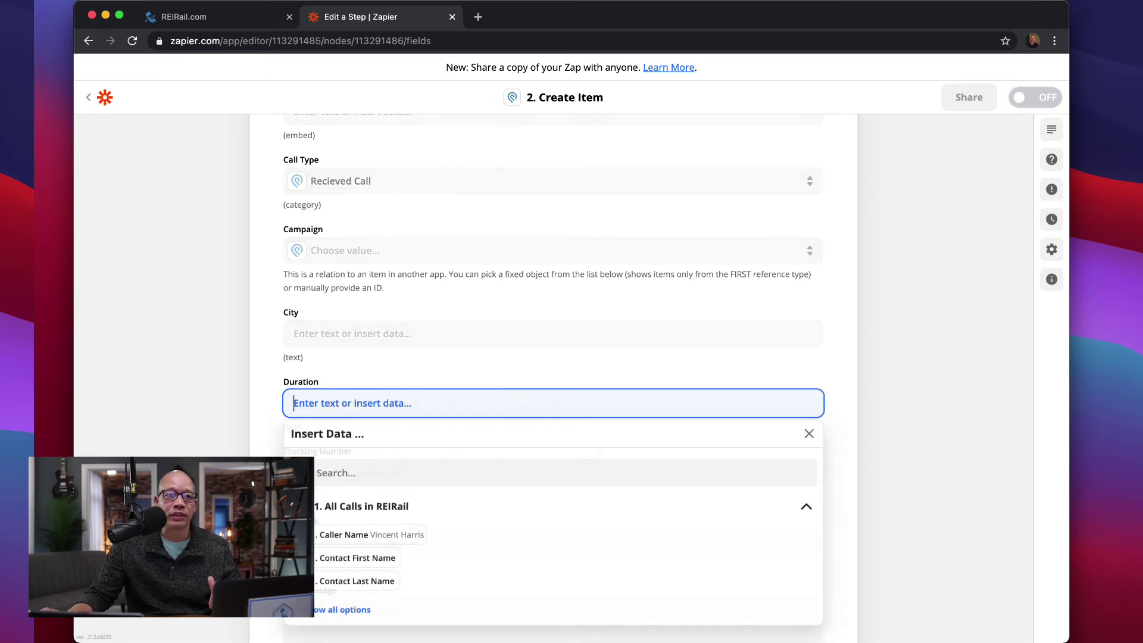
pyautogui.scroll(-1, 357, 559)
pyautogui.click(342, 608)
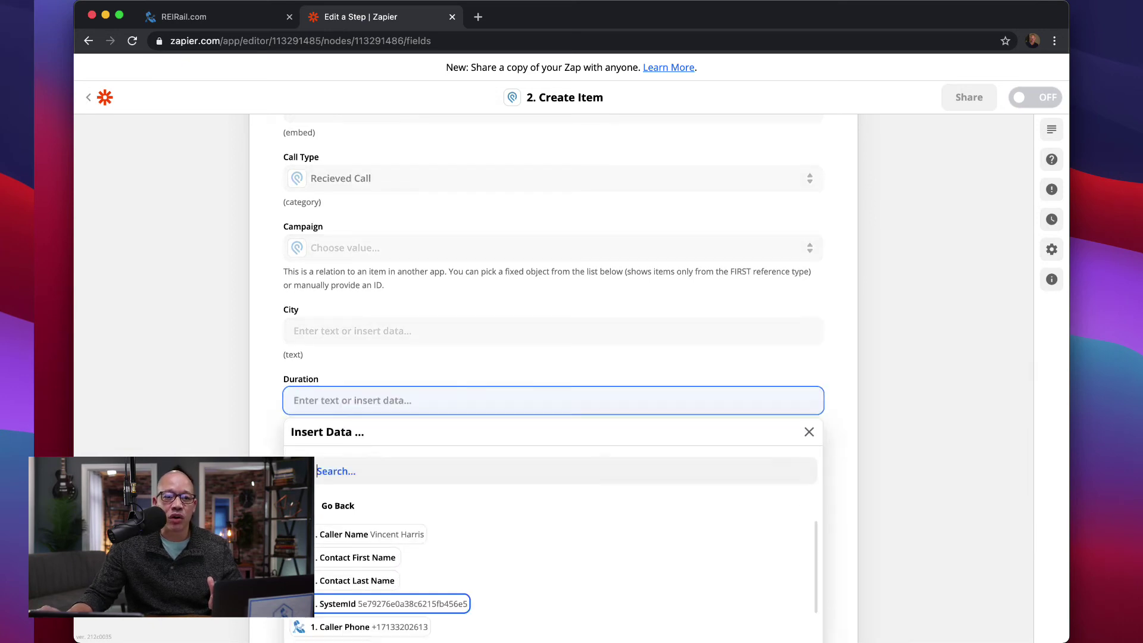
pyautogui.scroll(-2, 342, 602)
pyautogui.scroll(-3, 554, 584)
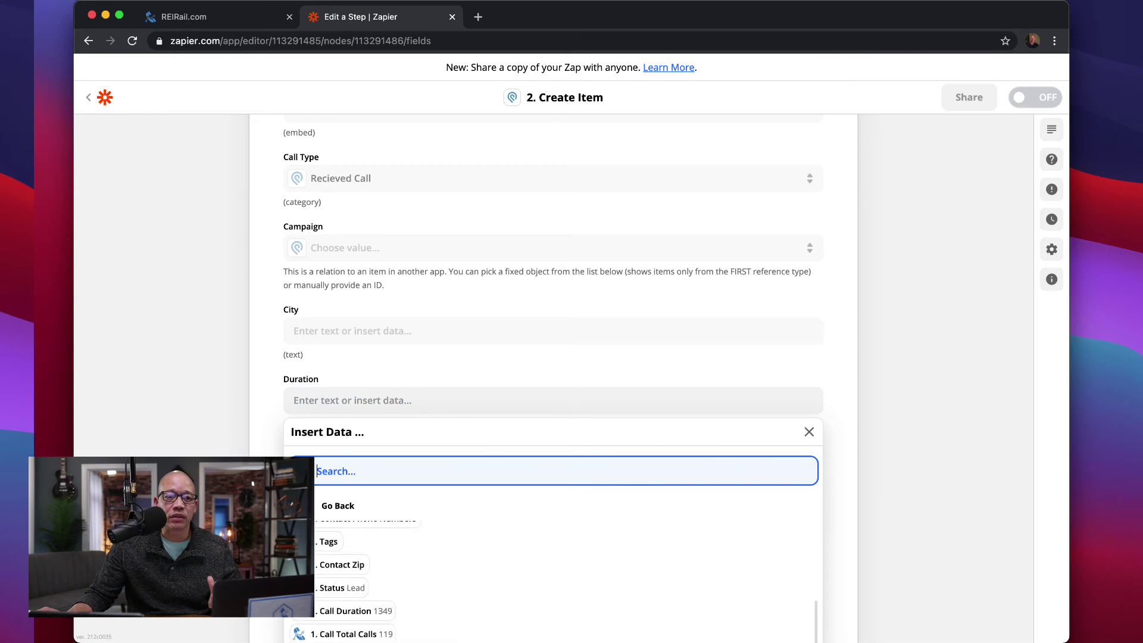
pyautogui.click(355, 611)
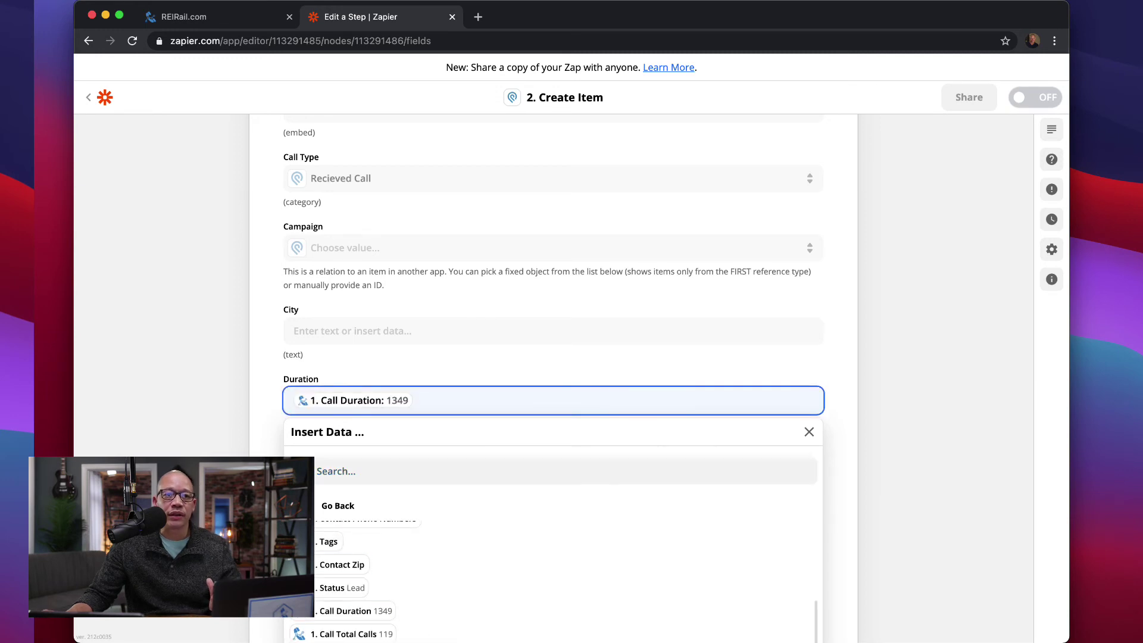
pyautogui.scroll(-10, 553, 357)
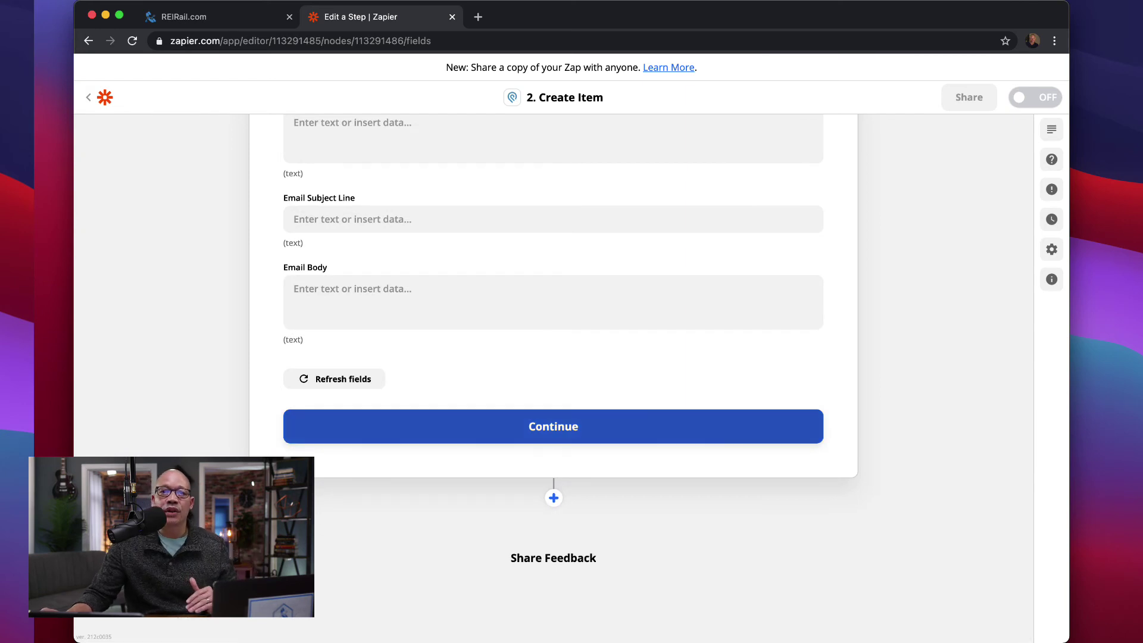
# Send a test item to Podio, then switch the Calls from REIRail zap on
pyautogui.click(553, 427)
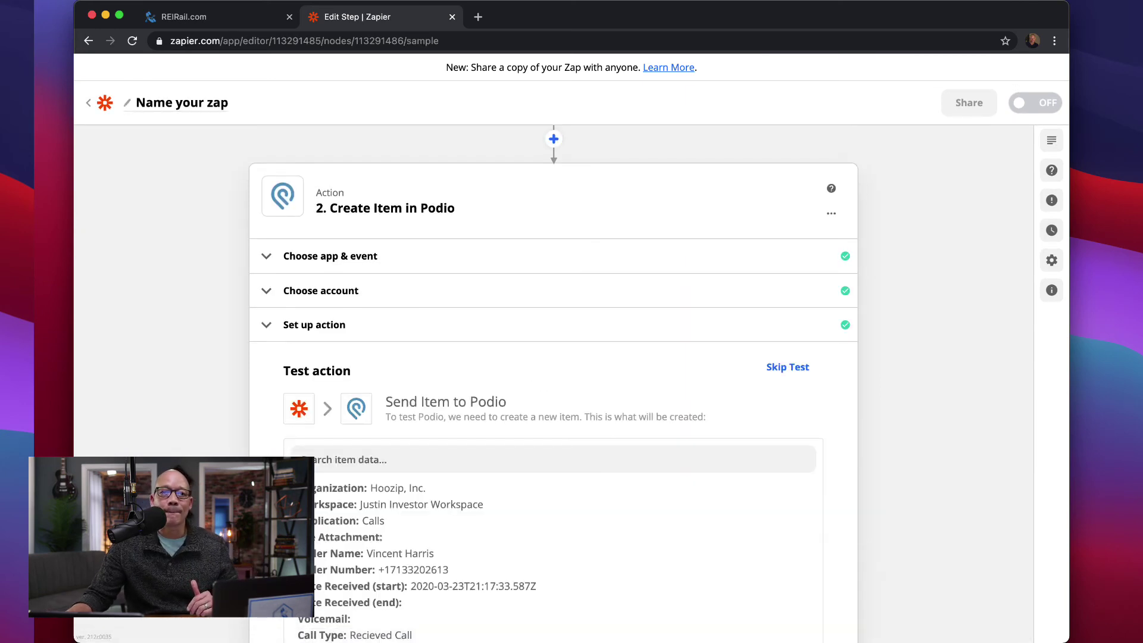
pyautogui.scroll(-6, 554, 357)
pyautogui.scroll(-4, 553, 357)
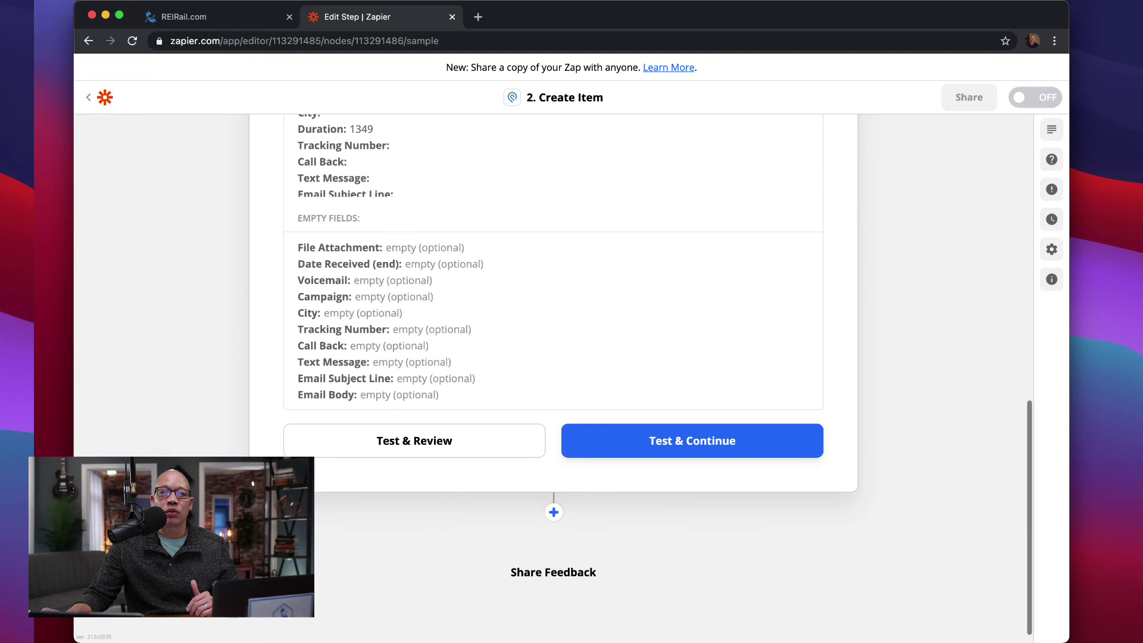
pyautogui.click(691, 441)
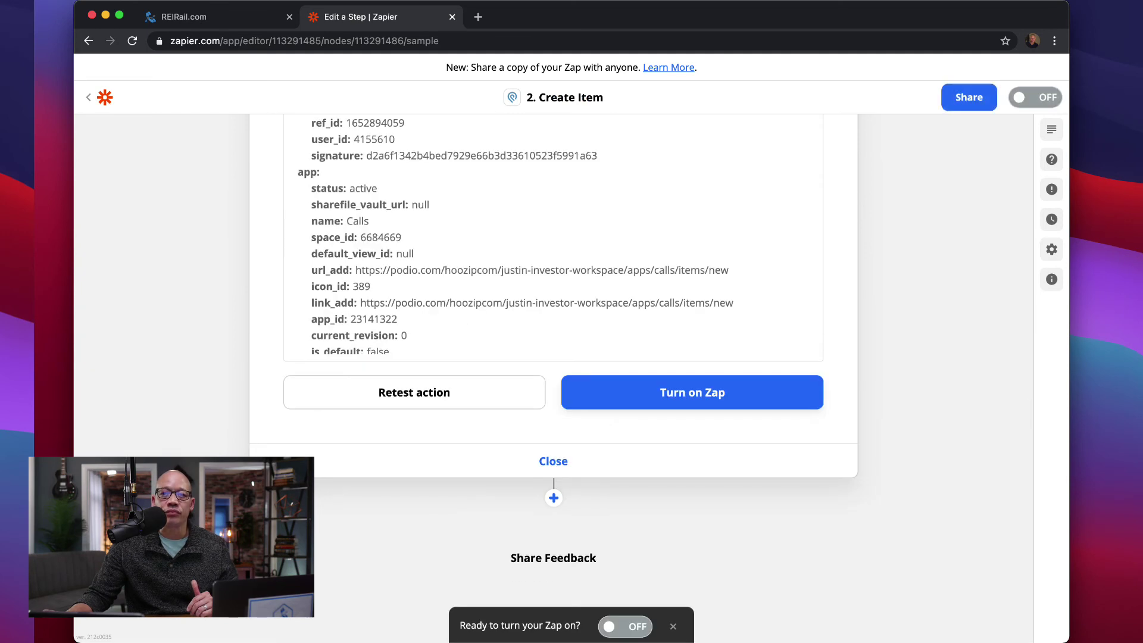
pyautogui.click(692, 392)
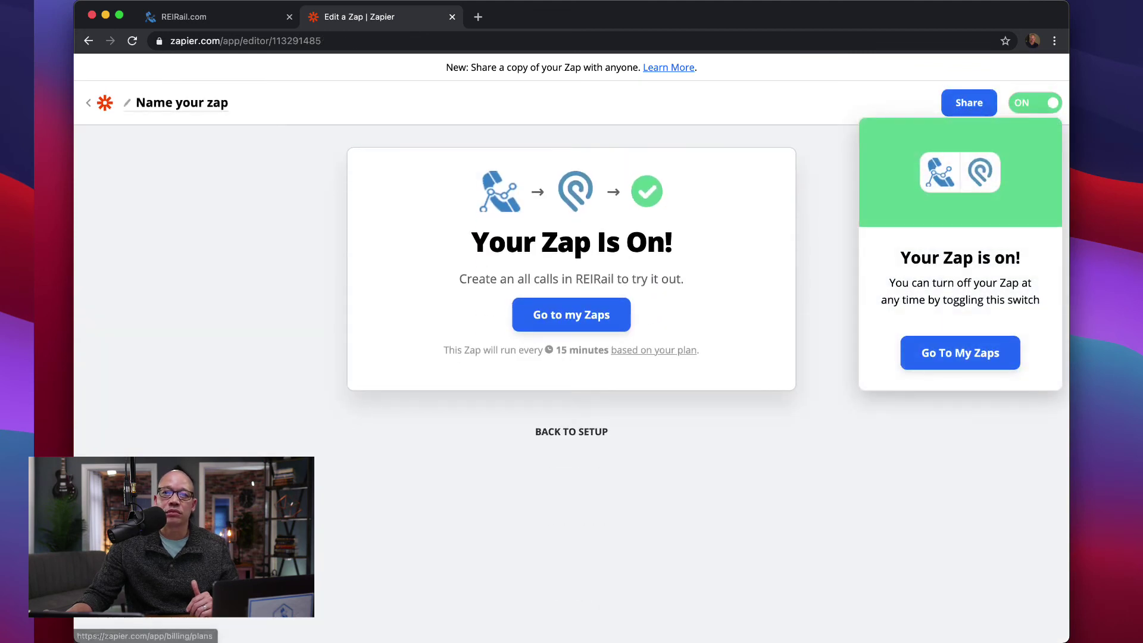
# Leave the Your Zap Is On! page for the overview of the REIRail-to-Podio zap
pyautogui.click(571, 315)
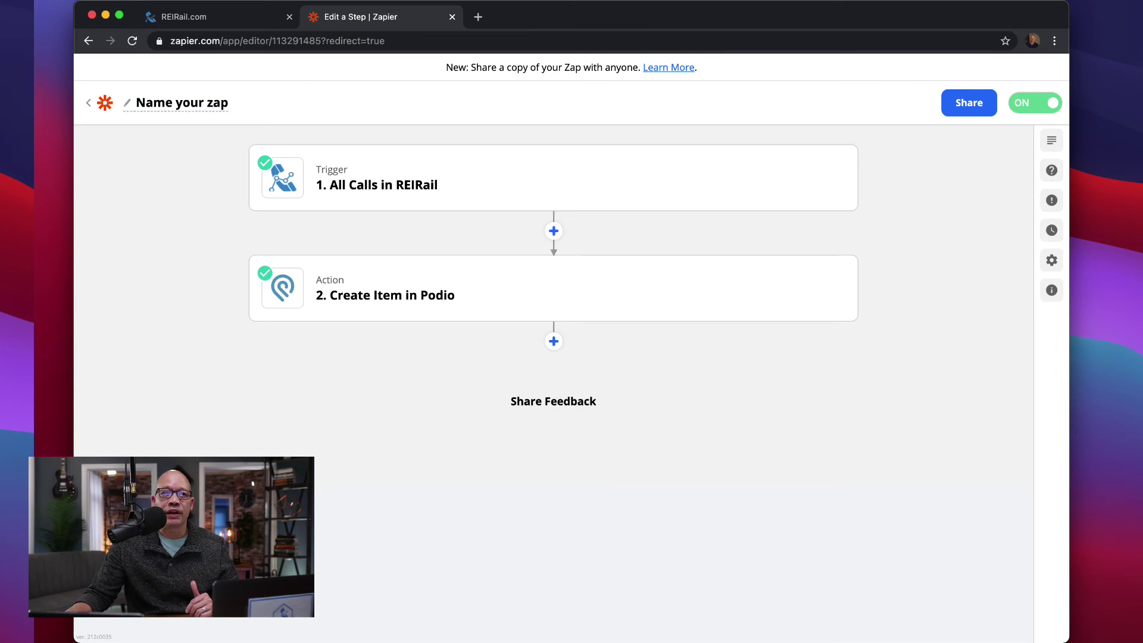
# Rename the zap to 'Calls from REIRail' and return to the My Zaps list
pyautogui.click(175, 102)
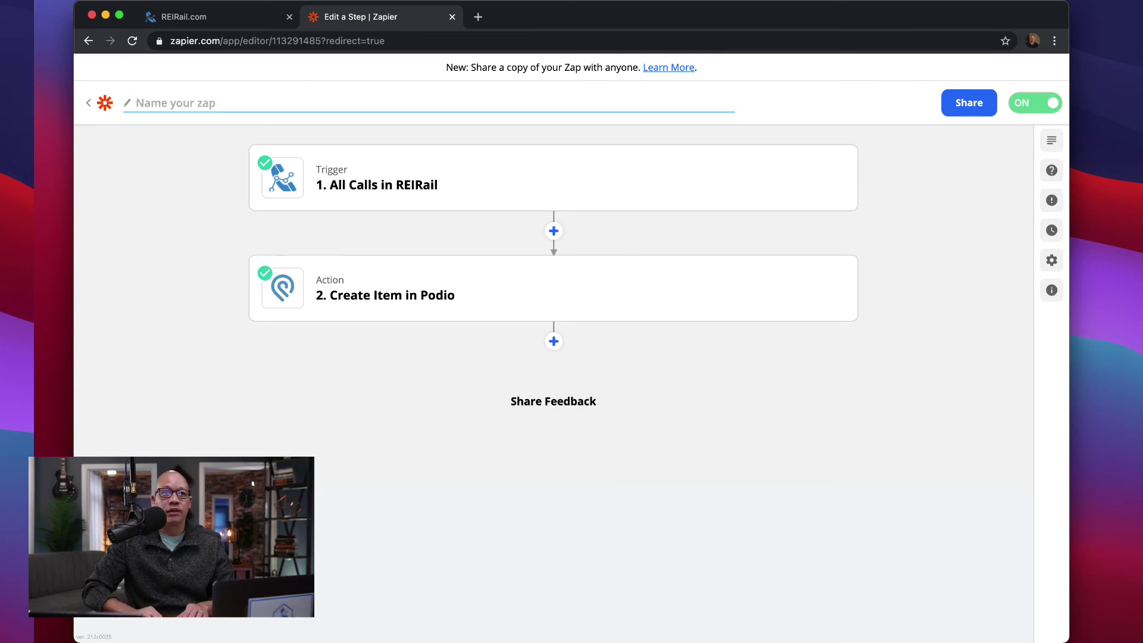
pyautogui.write('Calls from RE')
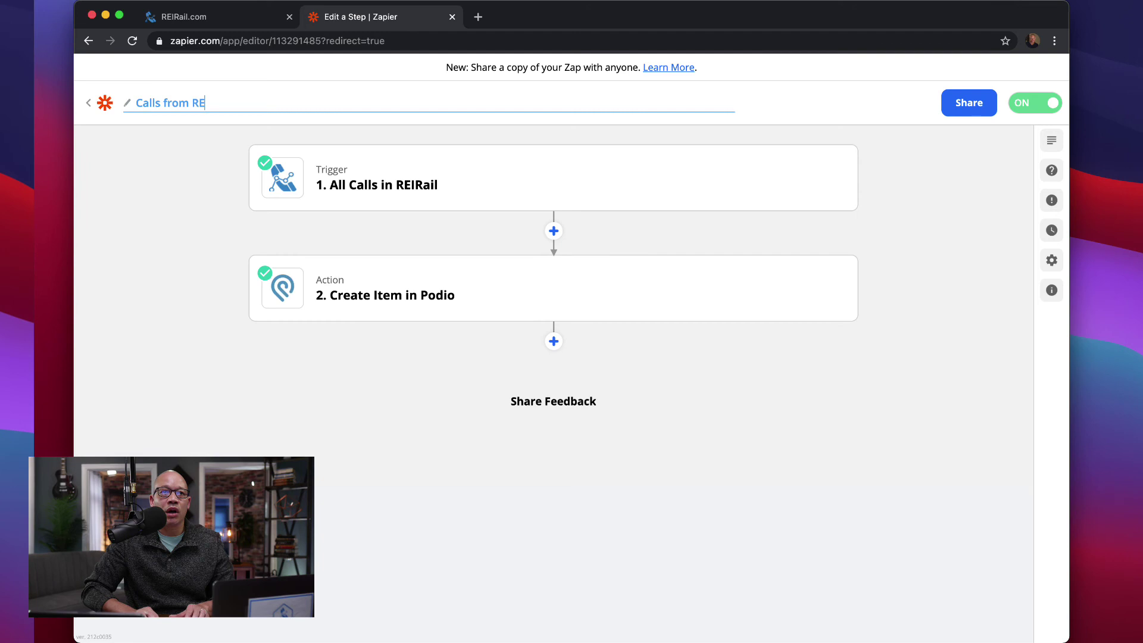
pyautogui.write('IRail')
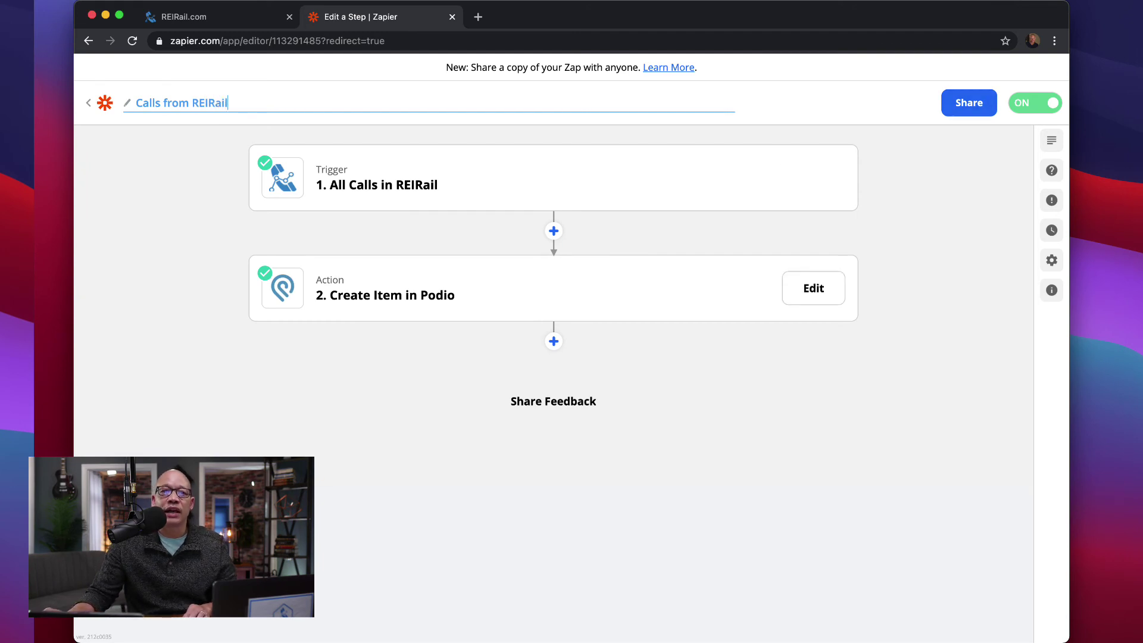
pyautogui.press('Return')
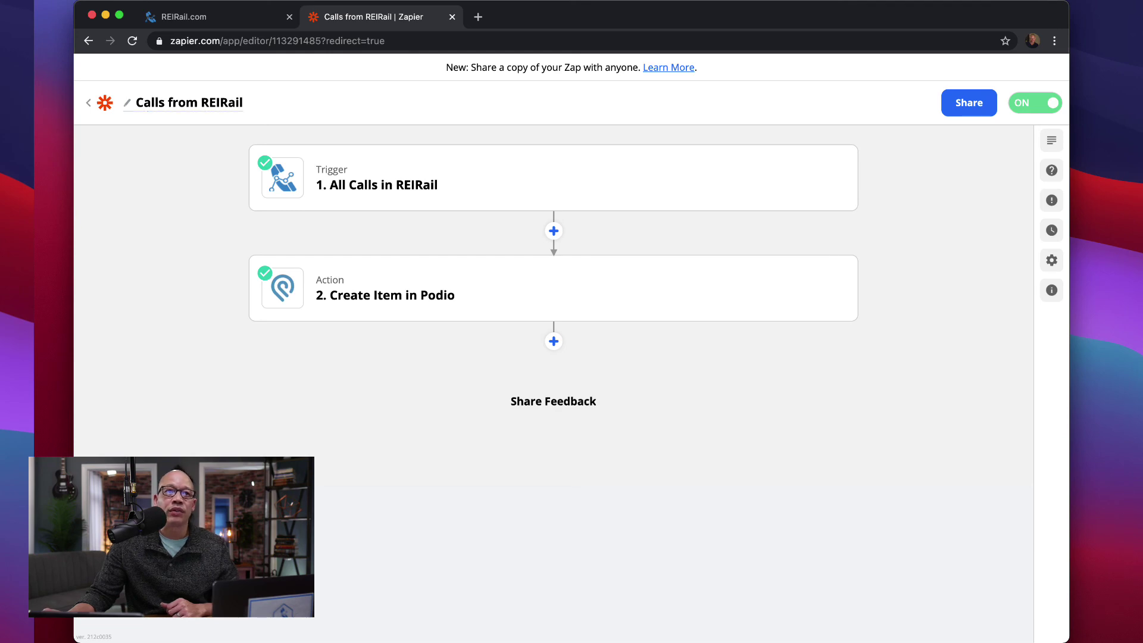
pyautogui.click(88, 102)
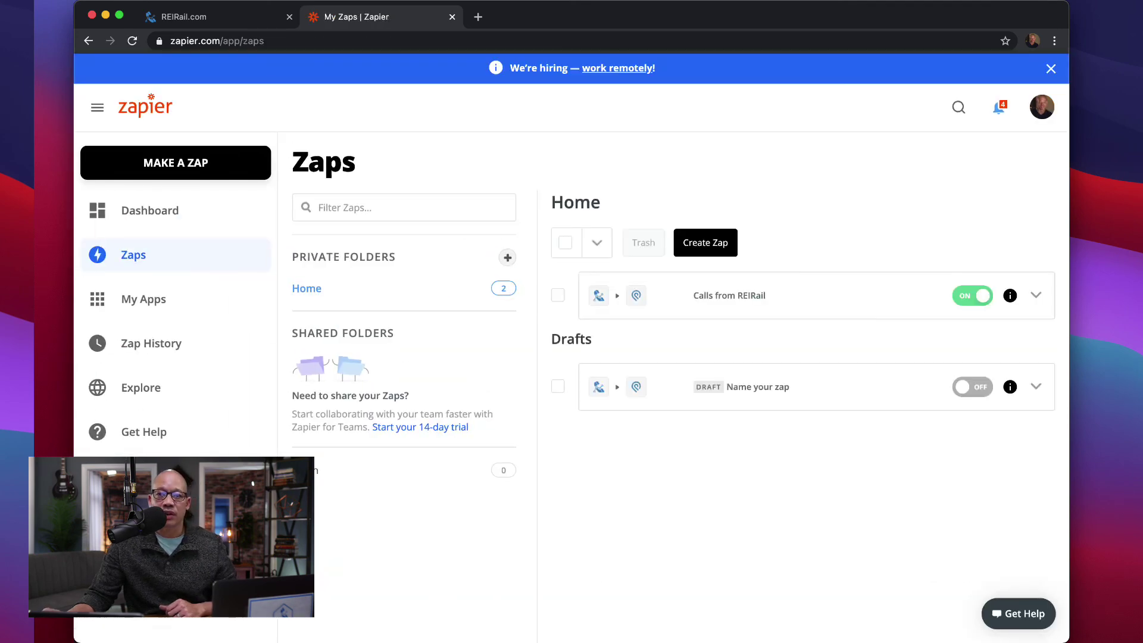